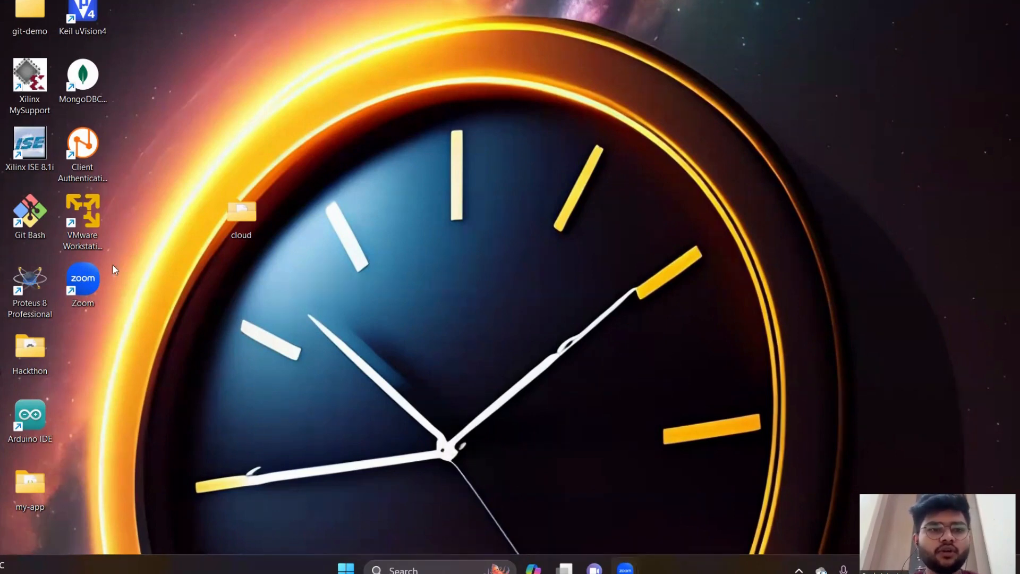
# - In Google Chrome, search for "aws", and go through the official AWS site to the console sign-in
pyautogui.doubleClick(1, 290)
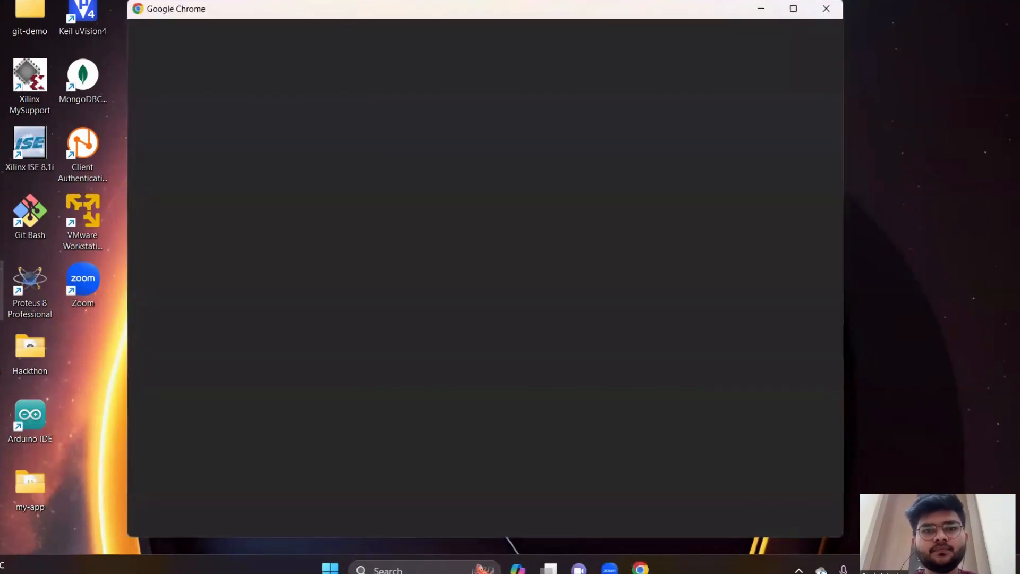
pyautogui.click(272, 346)
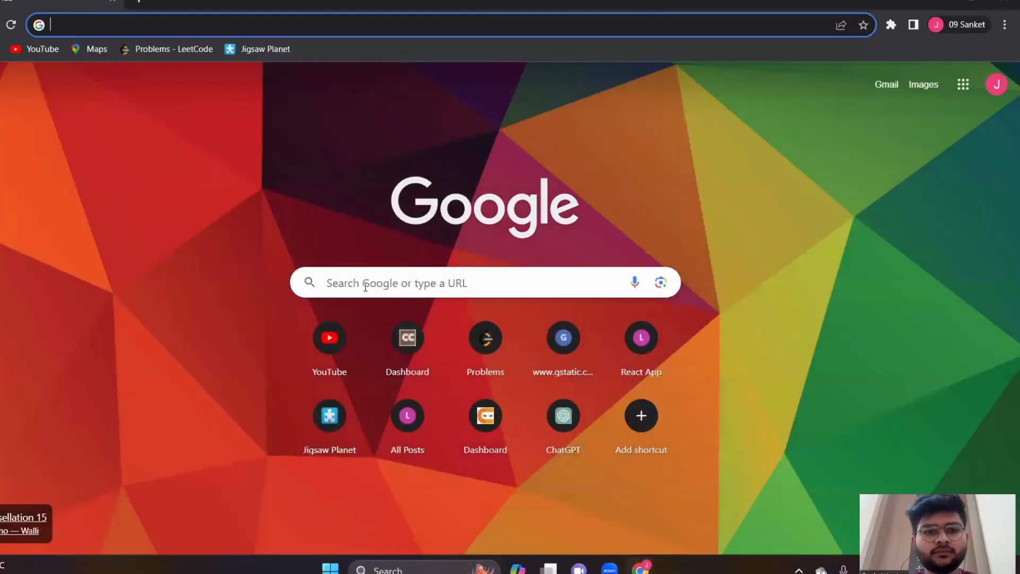
pyautogui.click(365, 283)
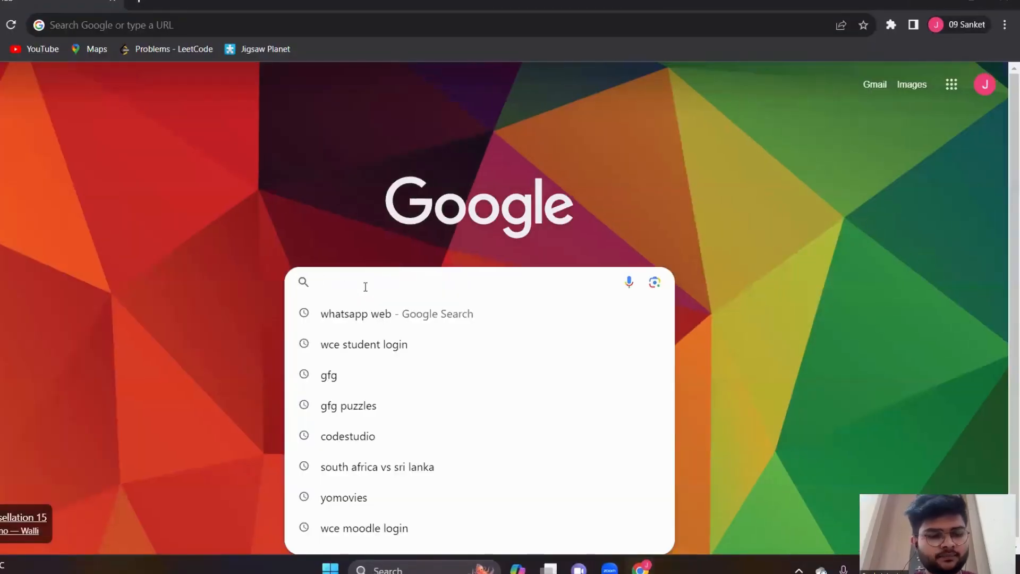
pyautogui.write('aws')
pyautogui.press('Return')
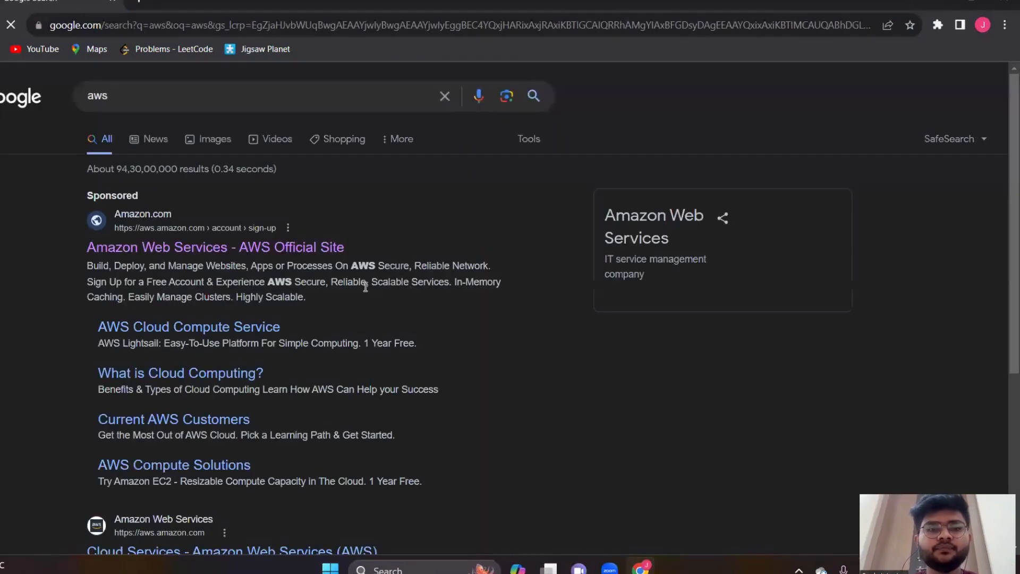
pyautogui.click(320, 247)
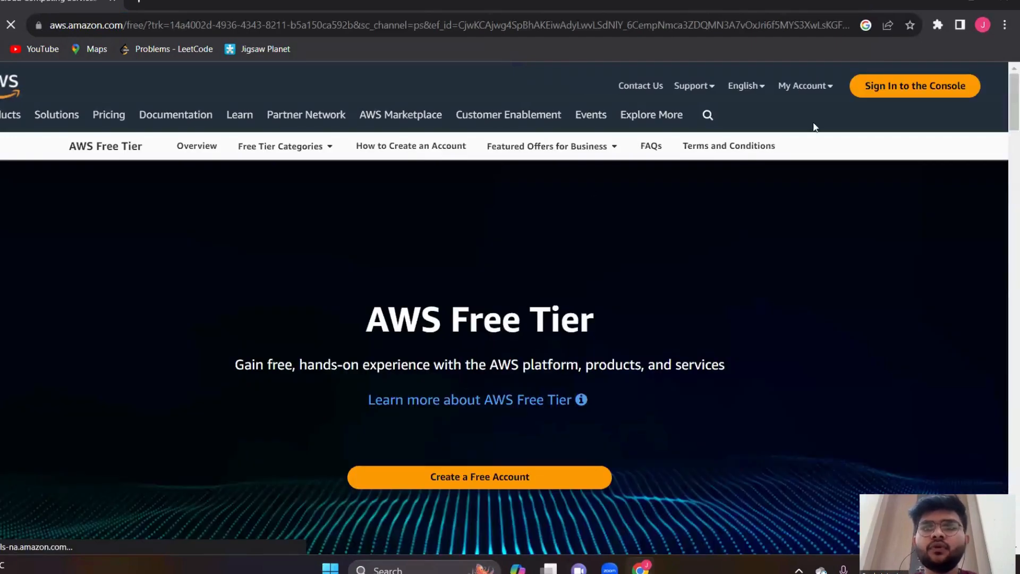
pyautogui.click(893, 94)
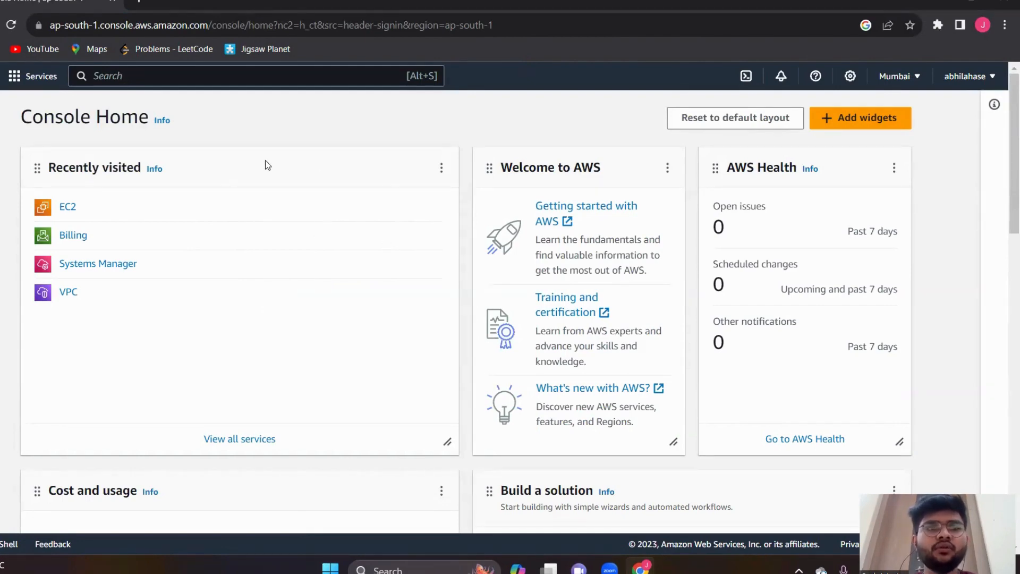
# - Open the EC2 dashboard from the recently visited AWS services
pyautogui.click(44, 78)
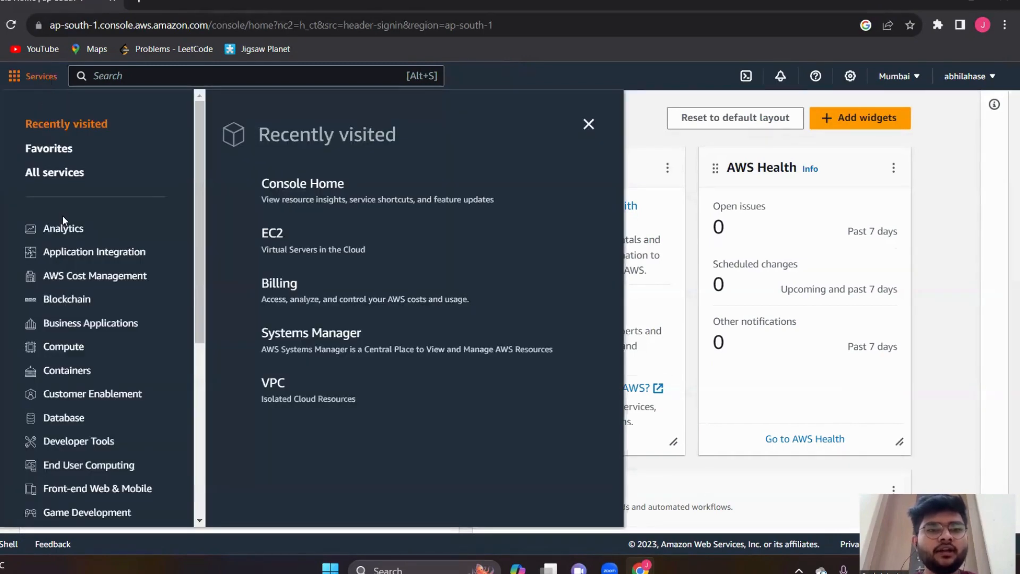
pyautogui.scroll(-5, 62, 249)
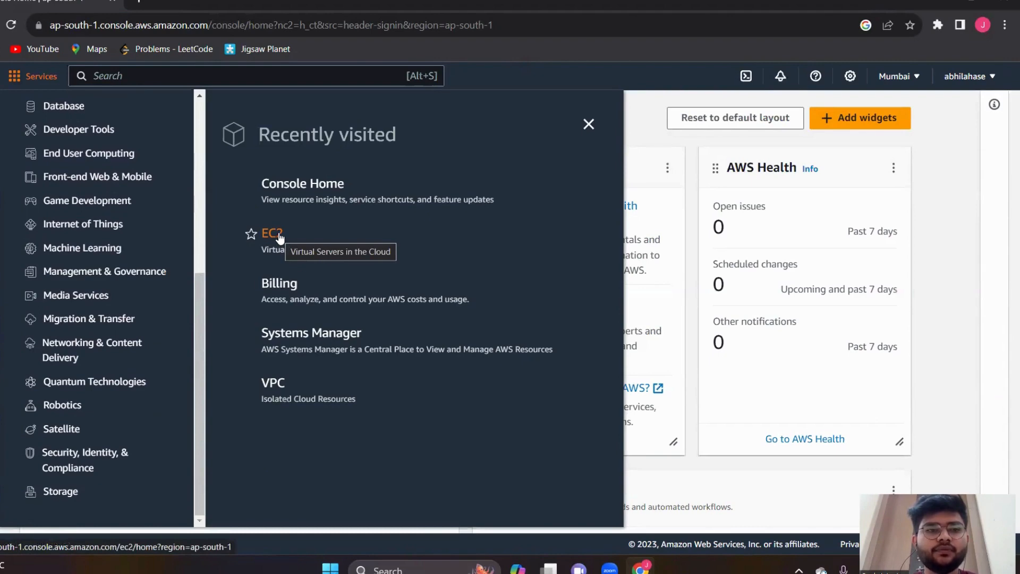
pyautogui.scroll(5, 120, 225)
pyautogui.scroll(-5, 120, 225)
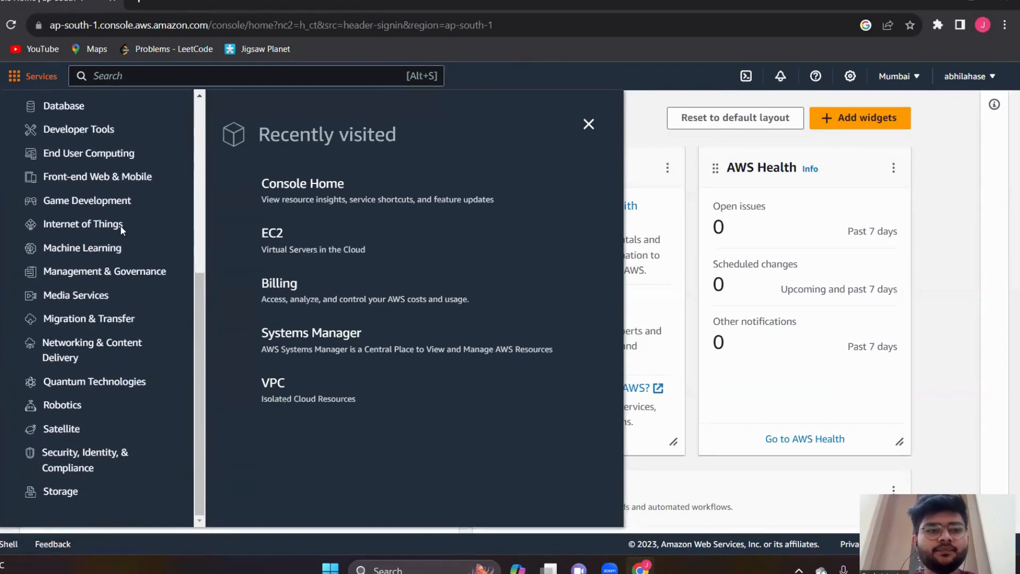
pyautogui.click(276, 239)
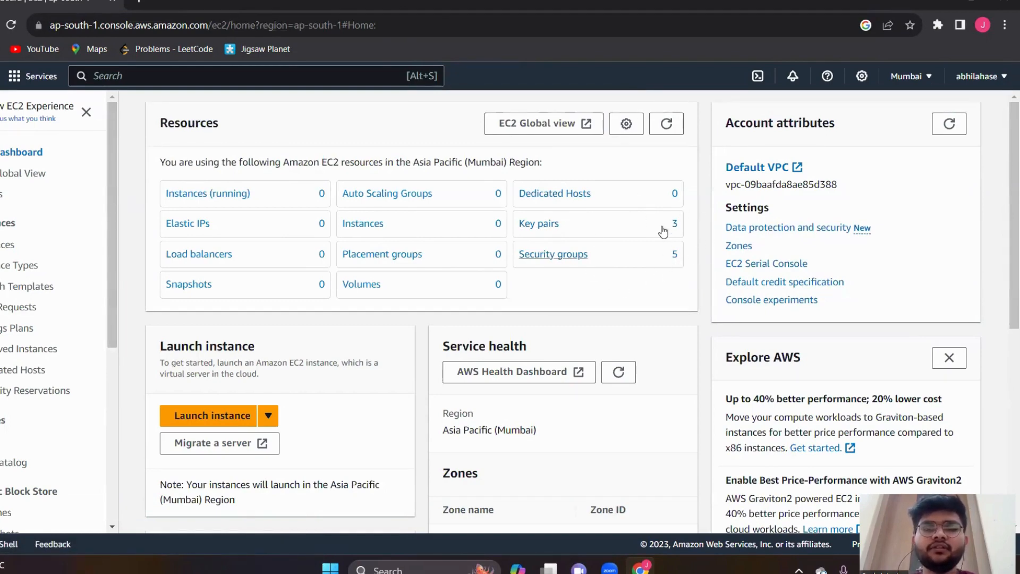
# - Start launching a new instance from the EC2 dashboard
pyautogui.scroll(-3, 616, 266)
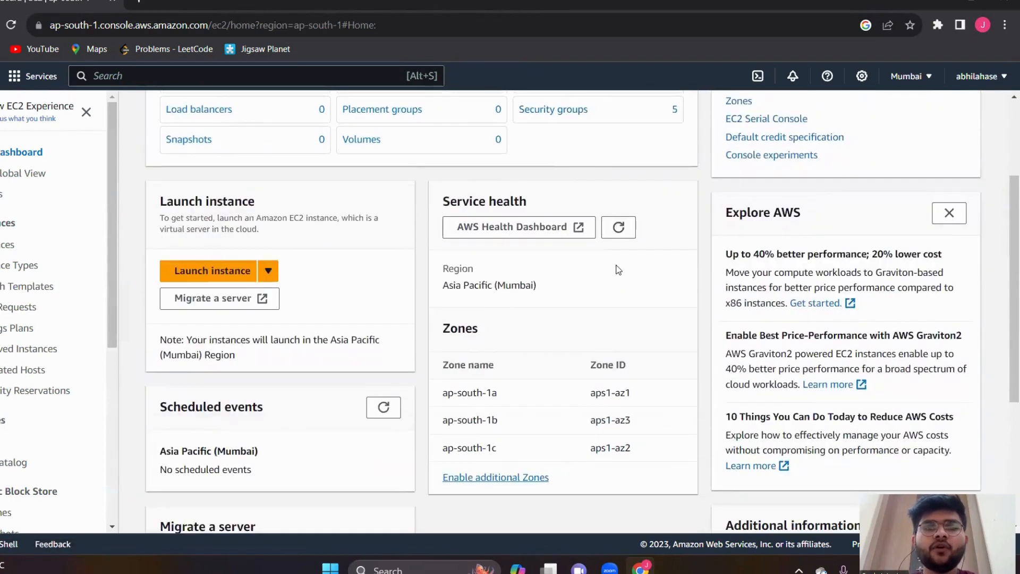
pyautogui.scroll(-1, 617, 270)
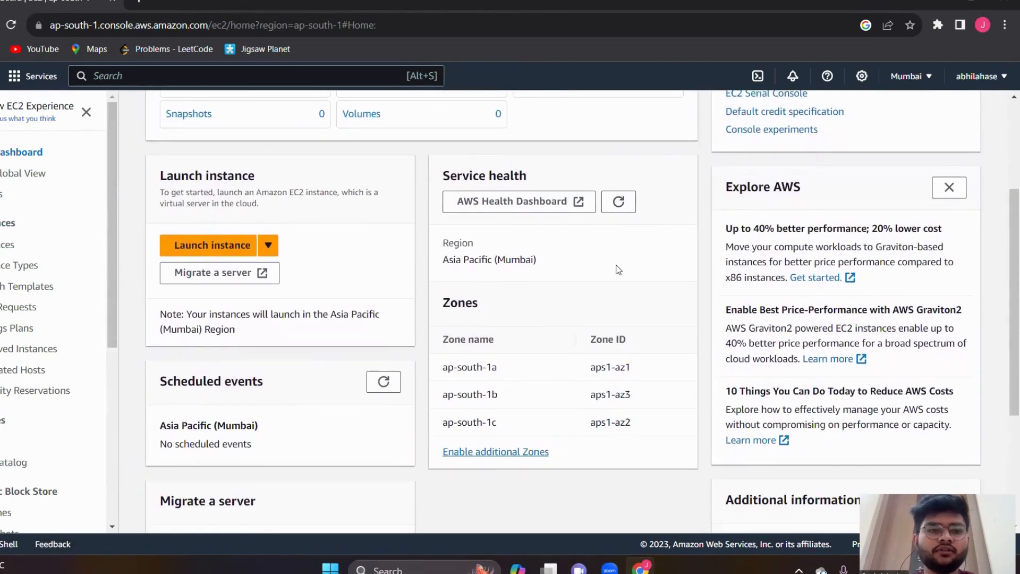
pyautogui.scroll(-1, 618, 269)
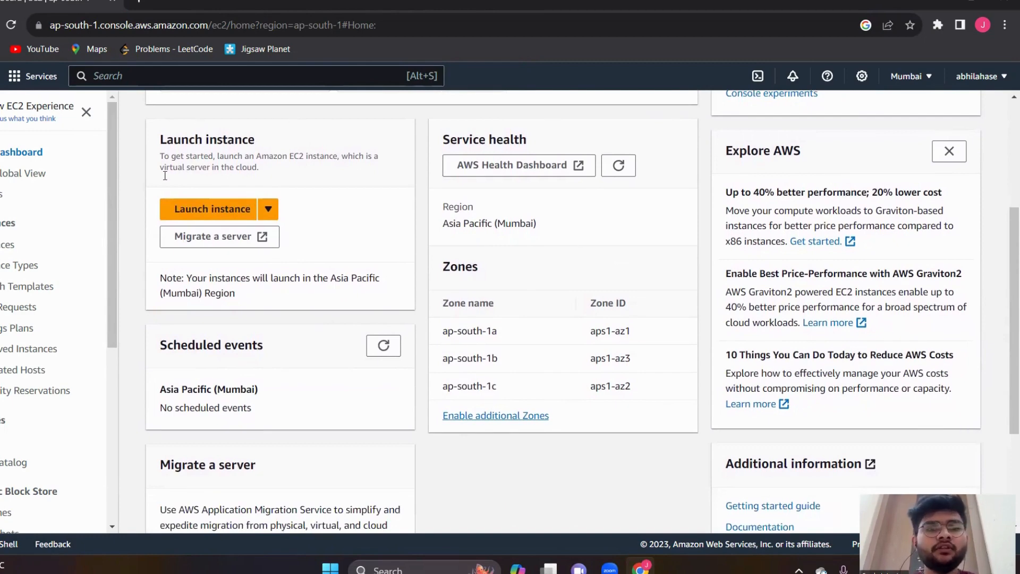
pyautogui.click(222, 211)
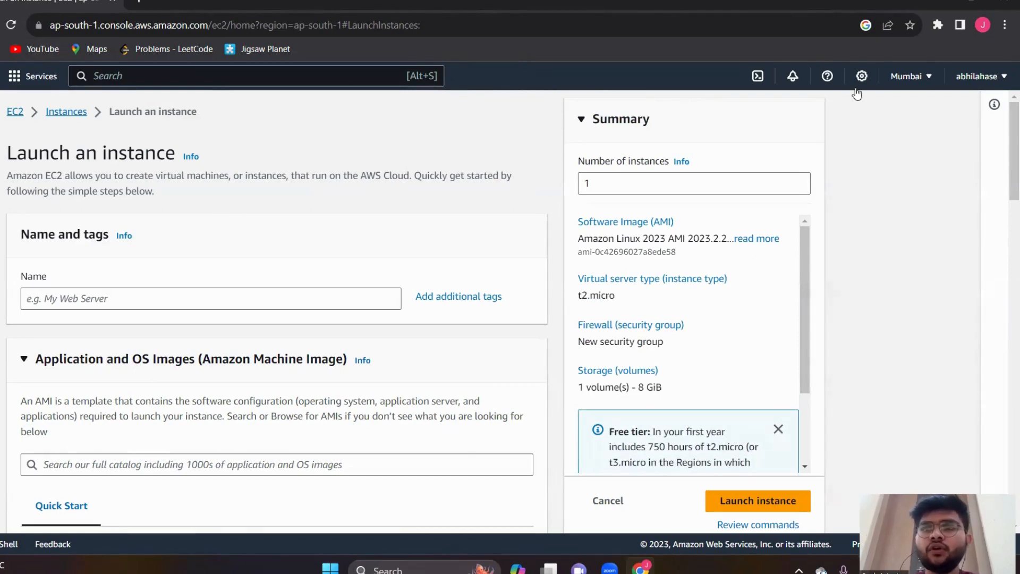
# - Examine the list of AWS regions available for the instance and close it
pyautogui.click(929, 80)
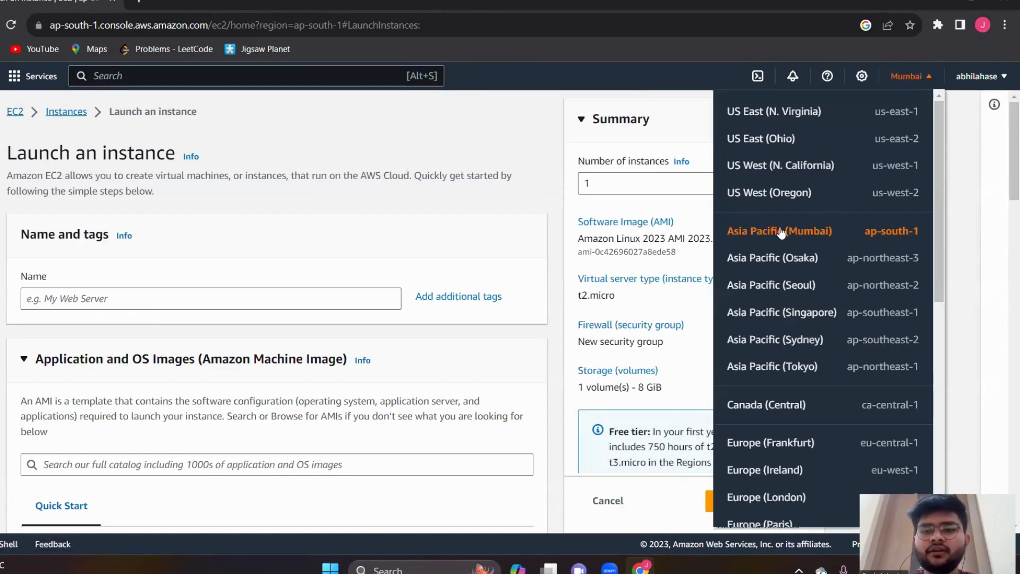
pyautogui.scroll(-5, 814, 275)
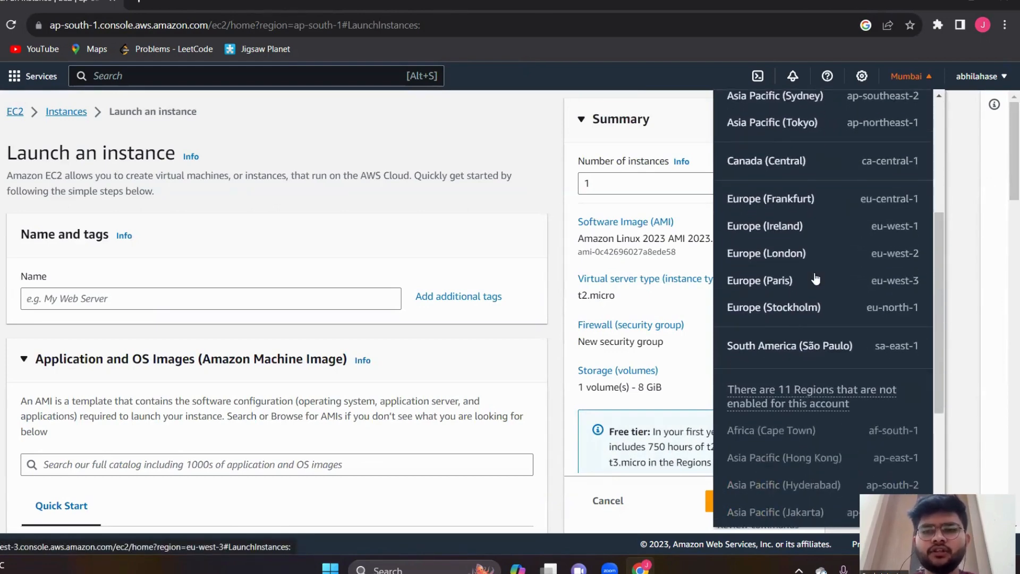
pyautogui.scroll(5, 815, 278)
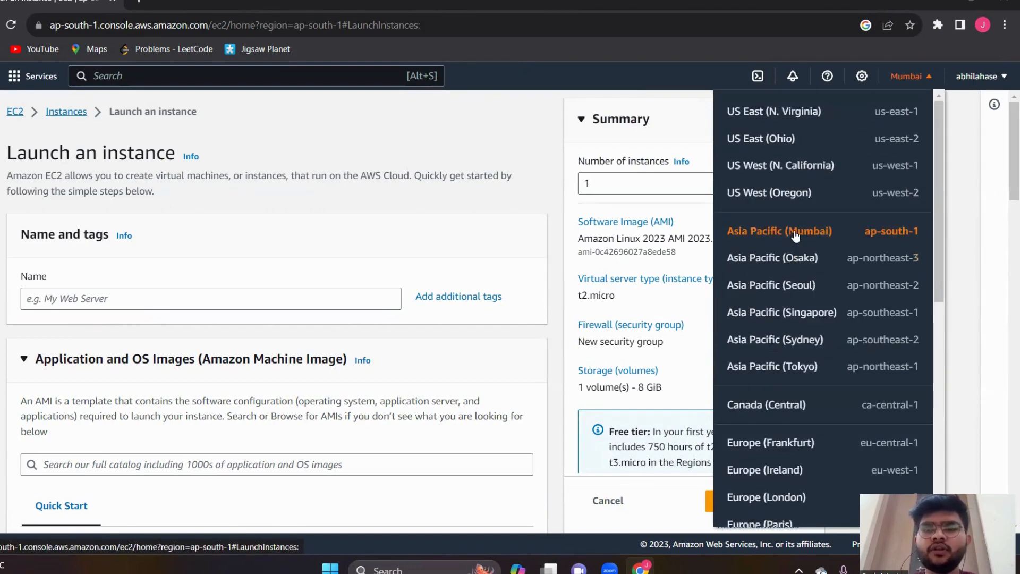
pyautogui.click(968, 132)
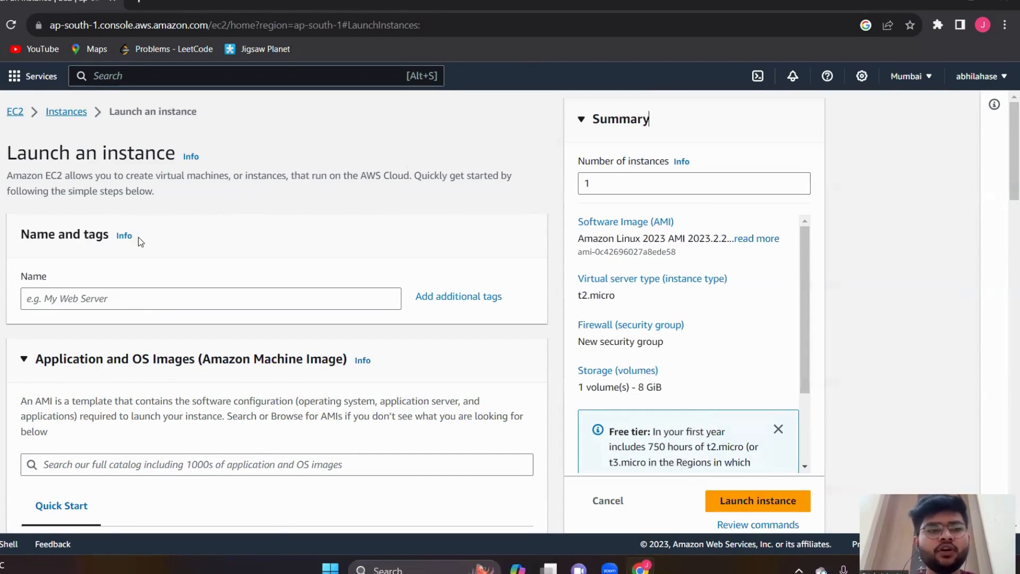
# - Name the new instance "tutorial1"
pyautogui.click(144, 293)
pyautogui.write('tu')
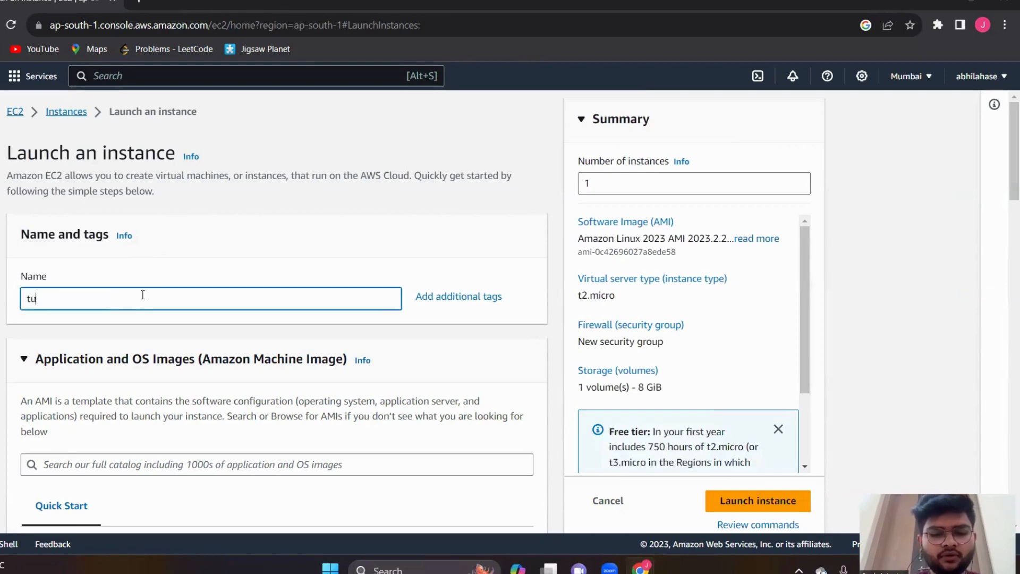
pyautogui.write('torial1')
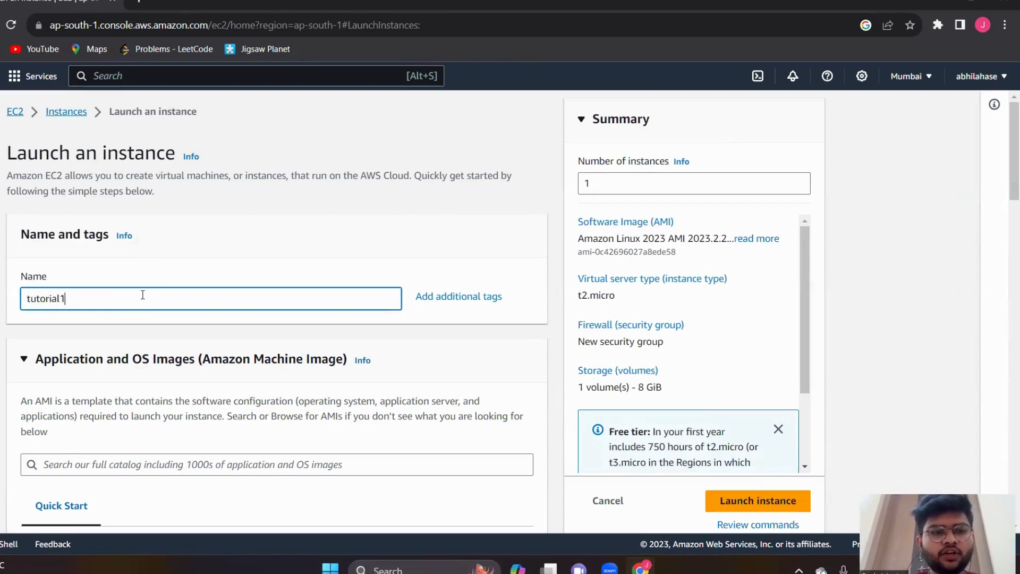
# - Choose Windows as the operating system image, using Microsoft Windows Server 2022 Base
pyautogui.scroll(-2, 143, 294)
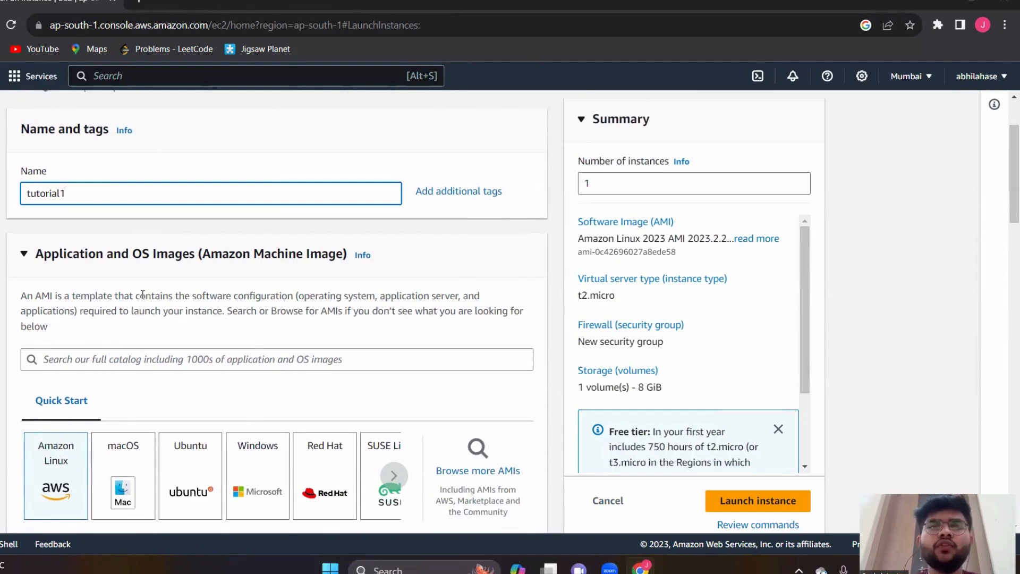
pyautogui.scroll(-2, 142, 294)
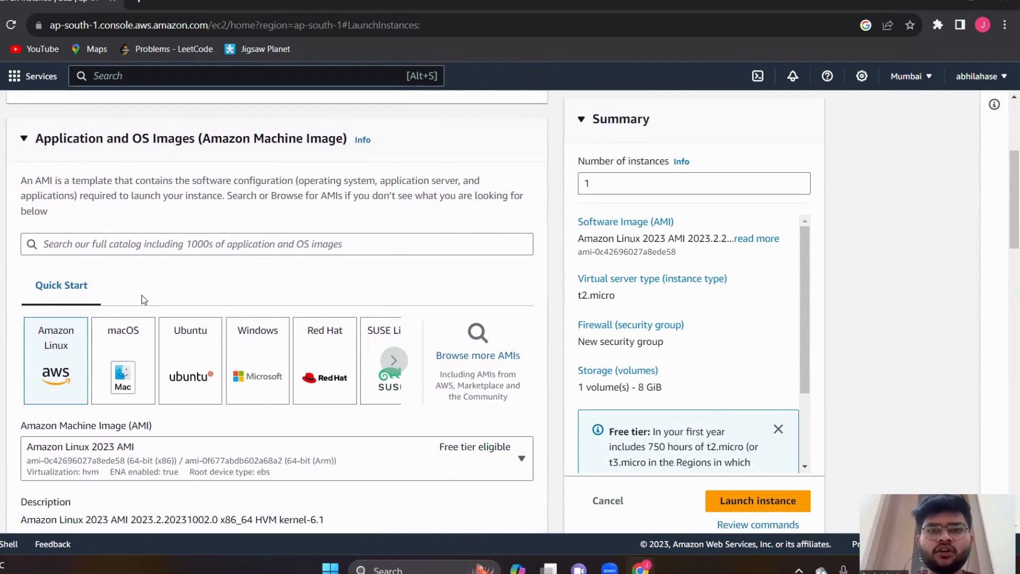
pyautogui.scroll(-1, 142, 299)
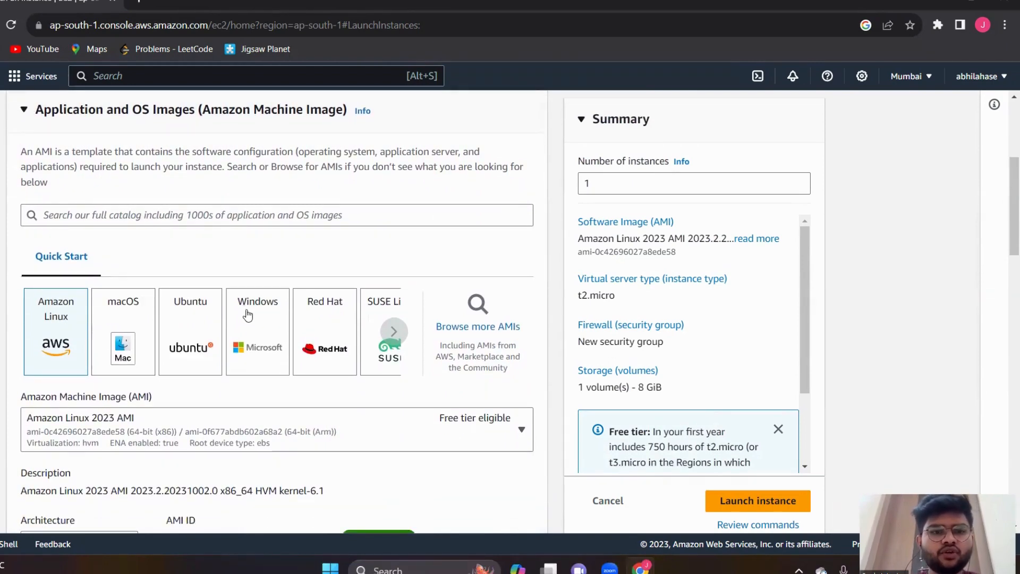
pyautogui.click(255, 332)
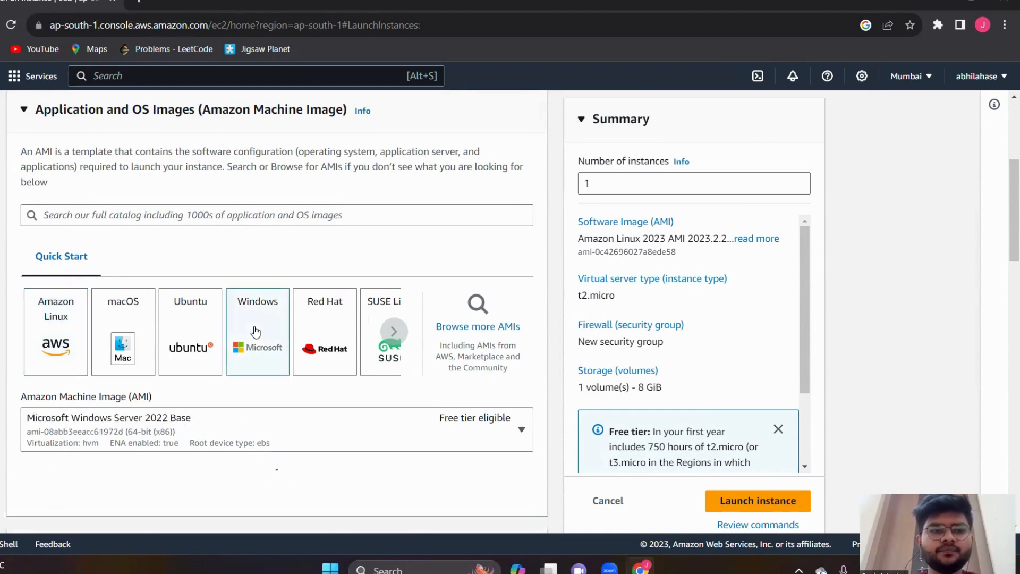
# - Select the free-tier-eligible t2.micro as the instance type
pyautogui.scroll(-2, 256, 332)
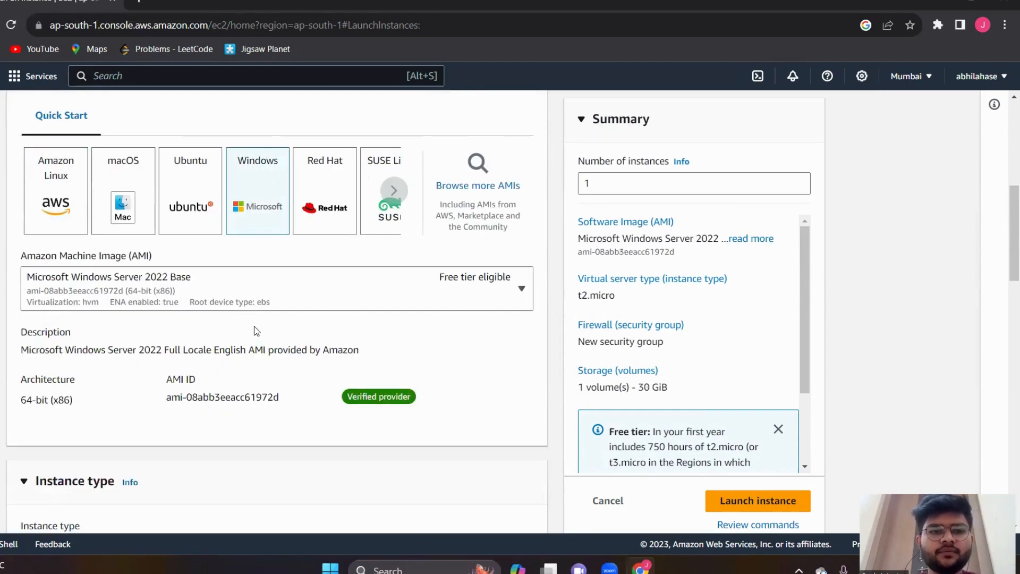
pyautogui.scroll(-1, 263, 227)
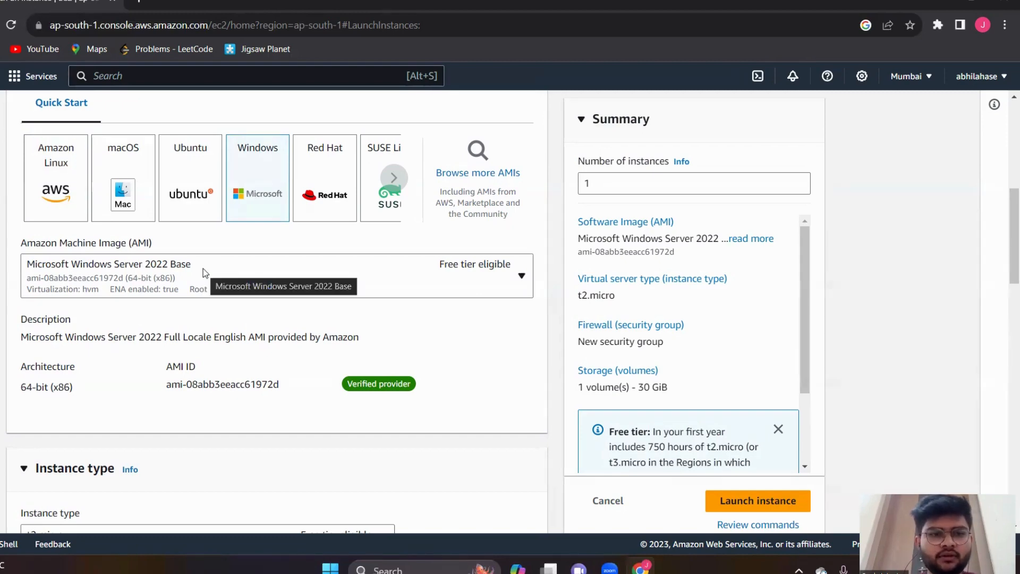
pyautogui.scroll(-2, 250, 336)
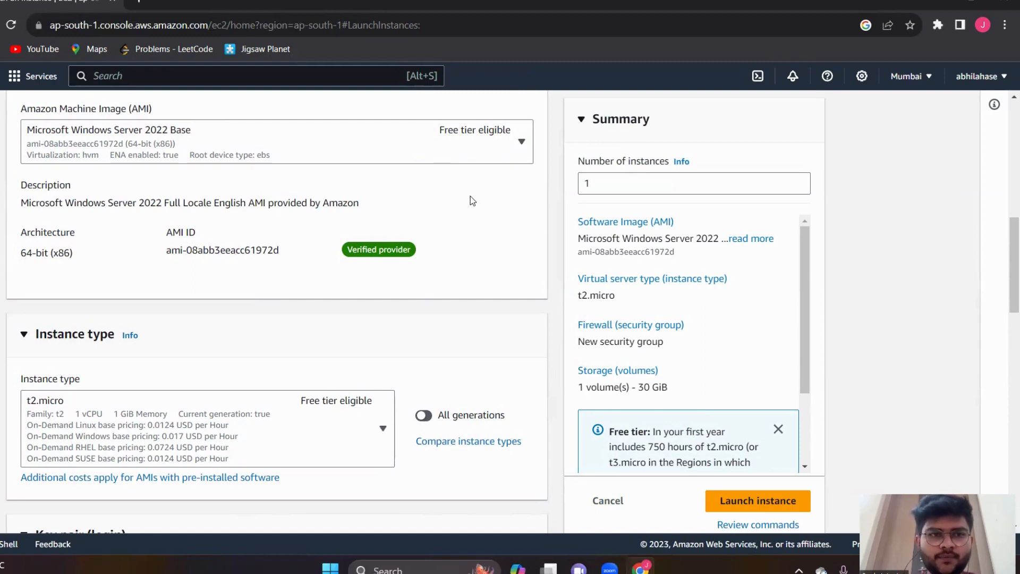
pyautogui.scroll(-3, 470, 198)
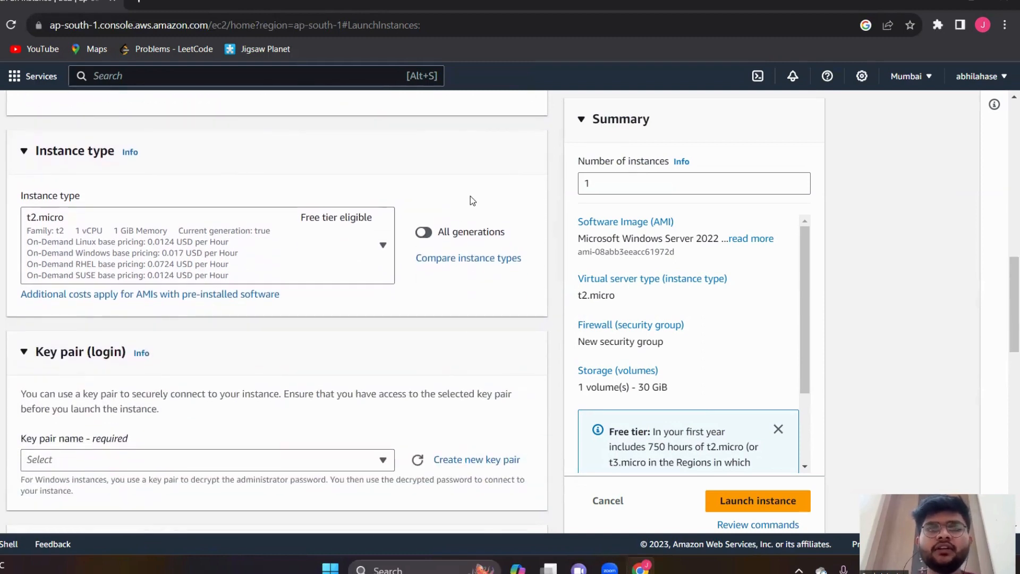
pyautogui.scroll(-1, 470, 198)
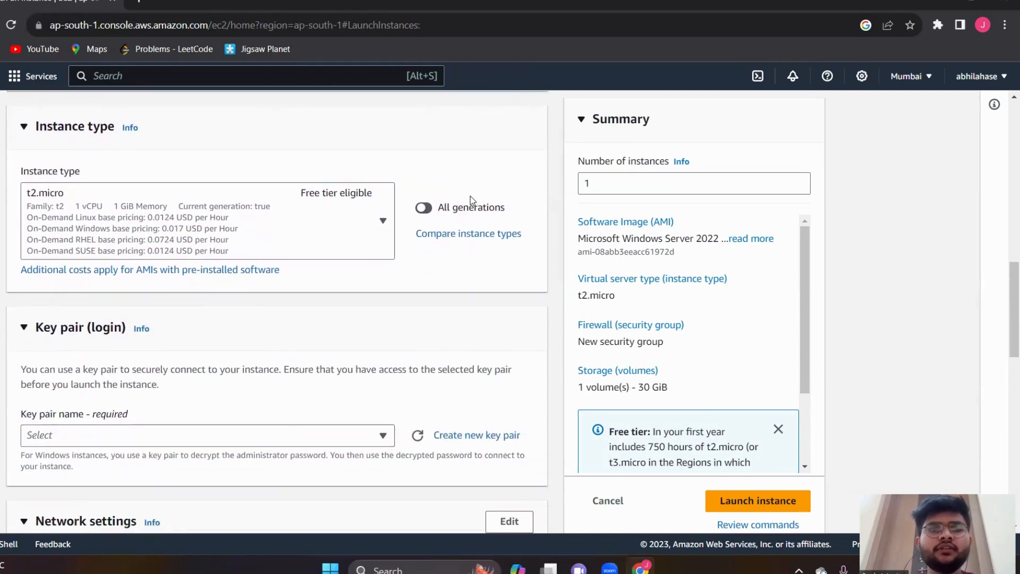
pyautogui.click(382, 222)
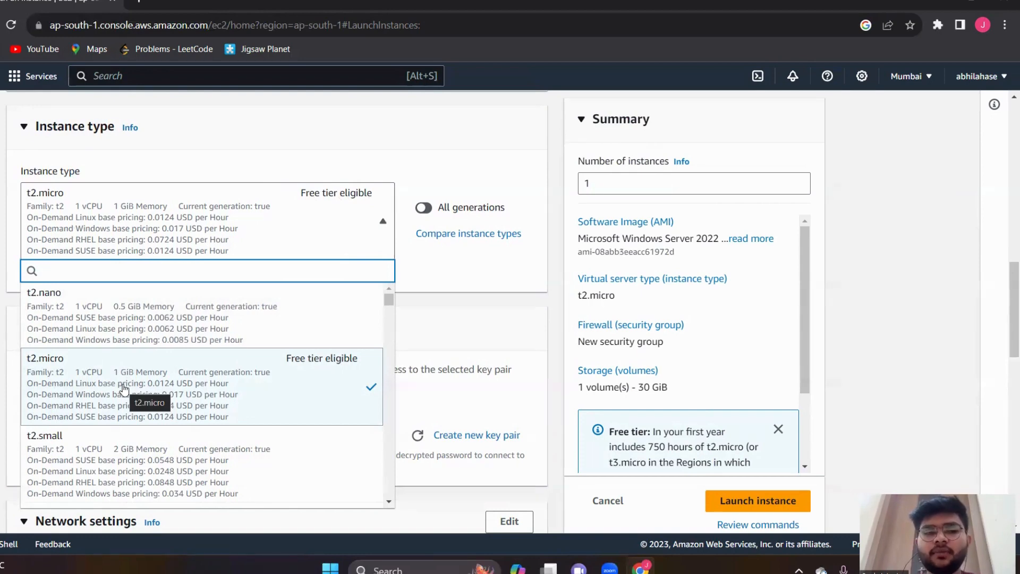
pyautogui.click(289, 382)
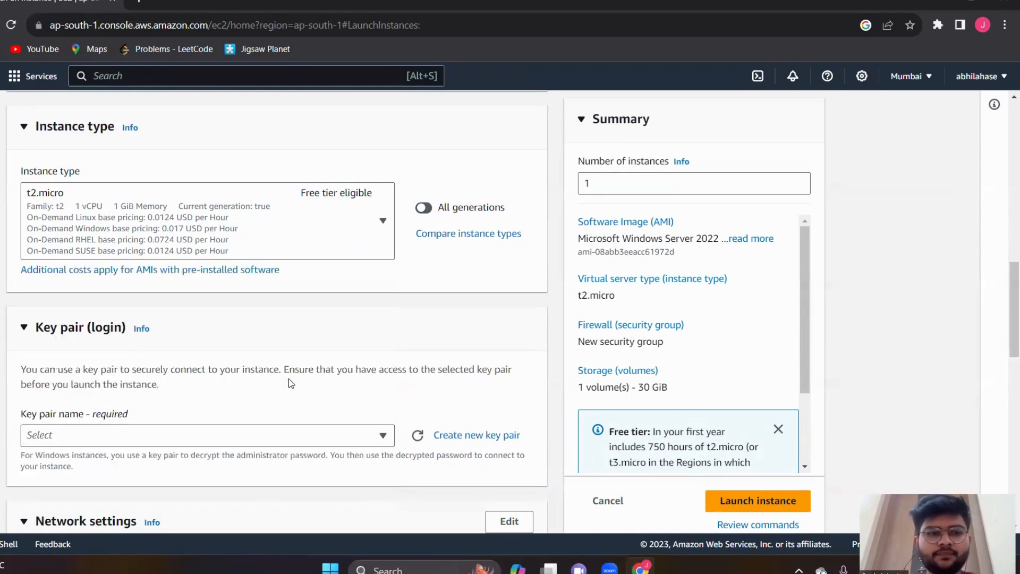
pyautogui.scroll(-4, 353, 298)
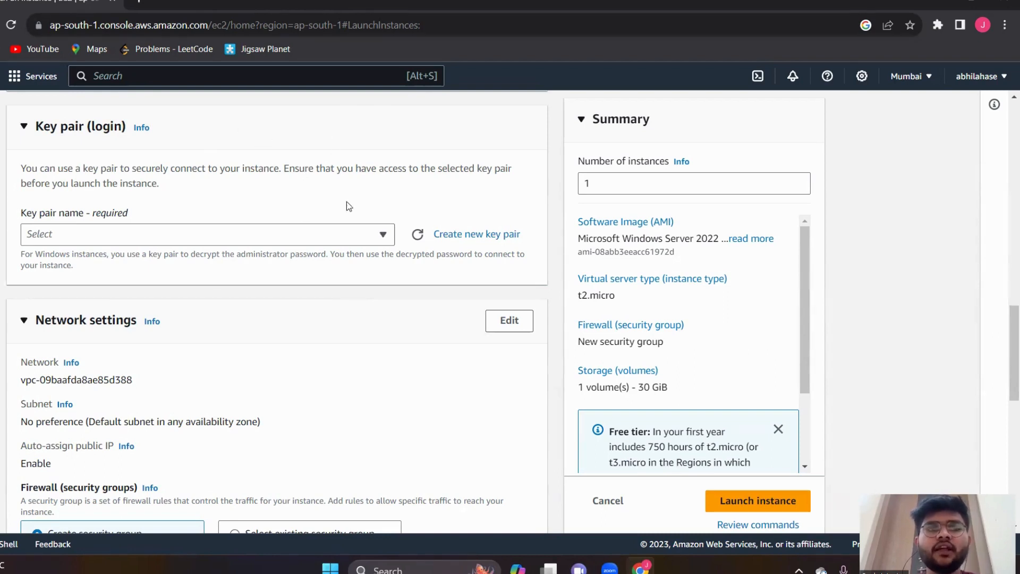
pyautogui.click(230, 234)
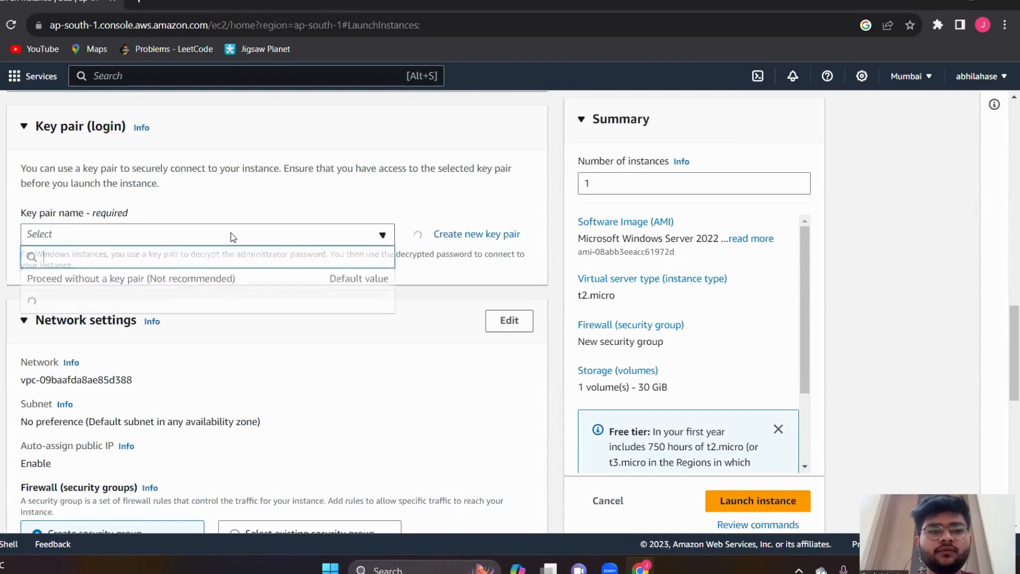
pyautogui.click(157, 237)
pyautogui.click(157, 237)
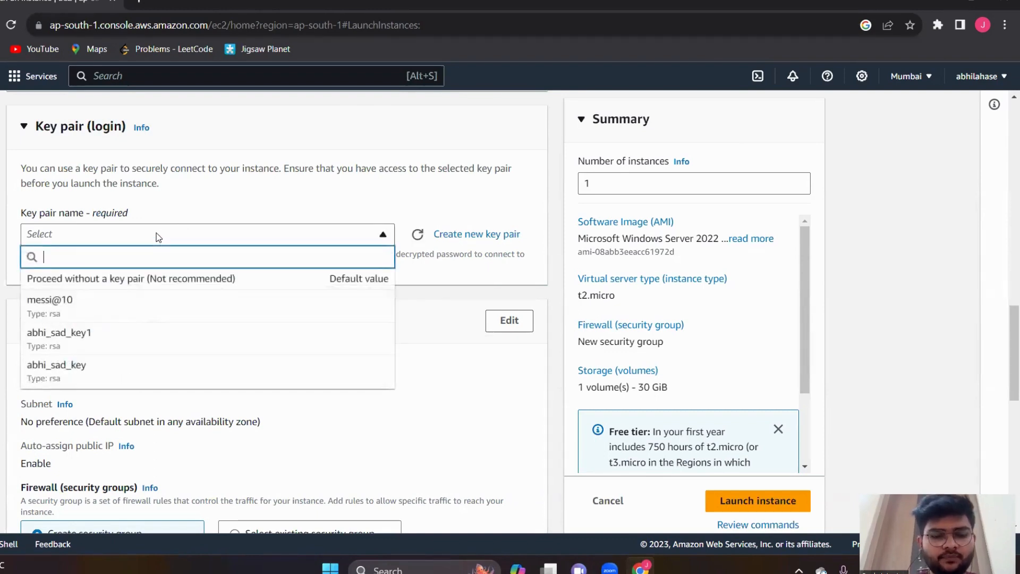
pyautogui.write('tutorial')
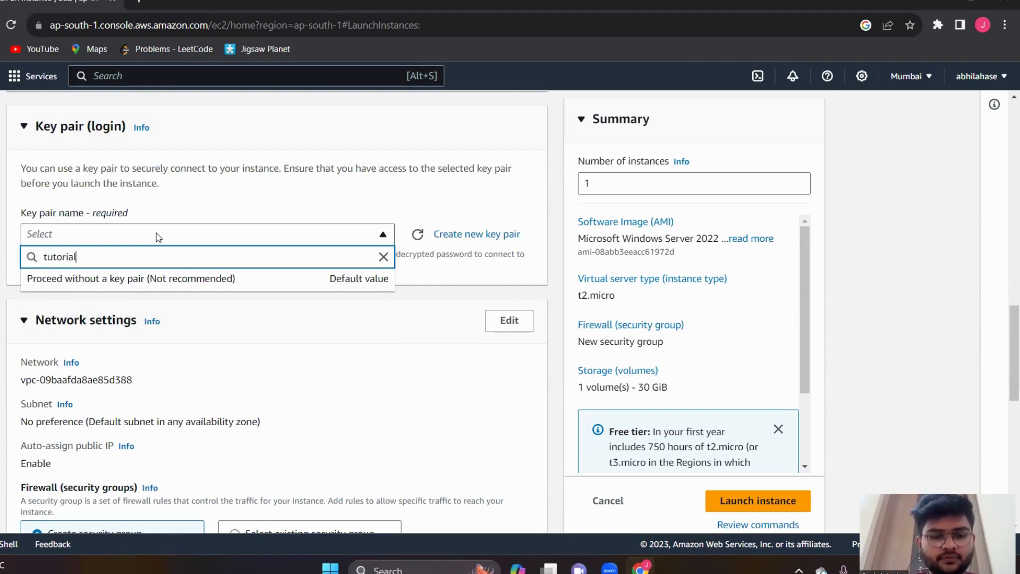
pyautogui.write('1')
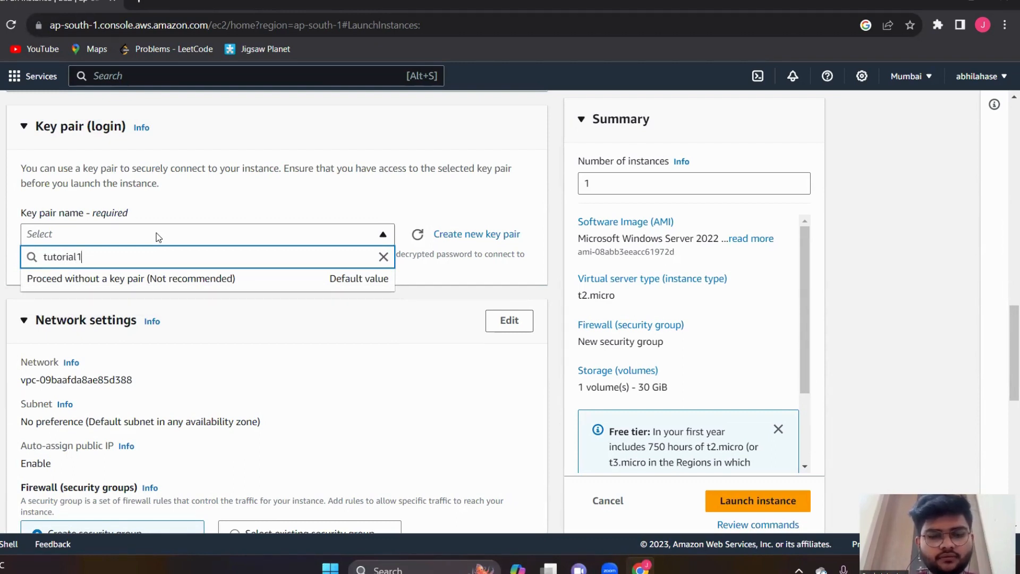
pyautogui.write('_k')
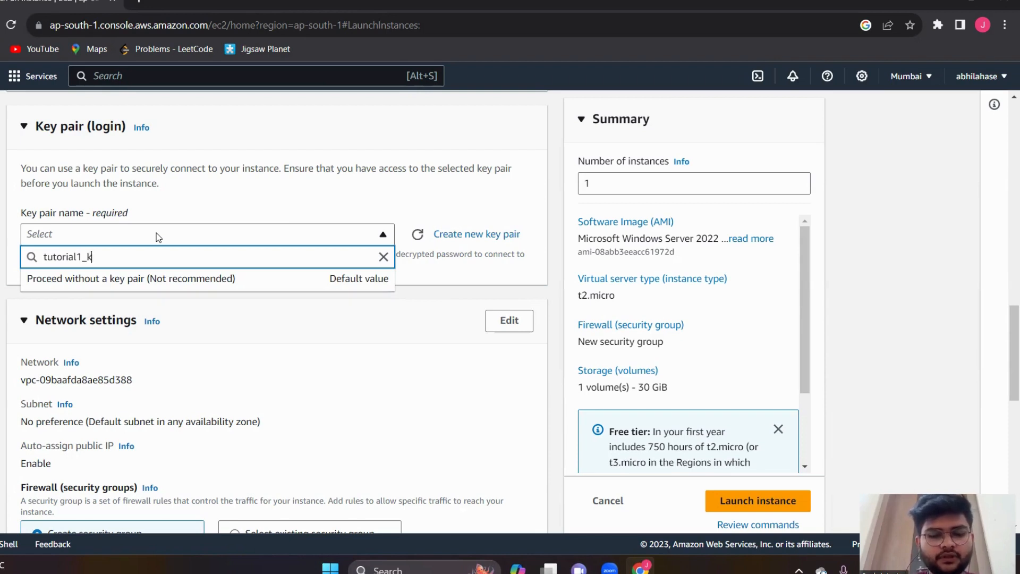
pyautogui.write('ey')
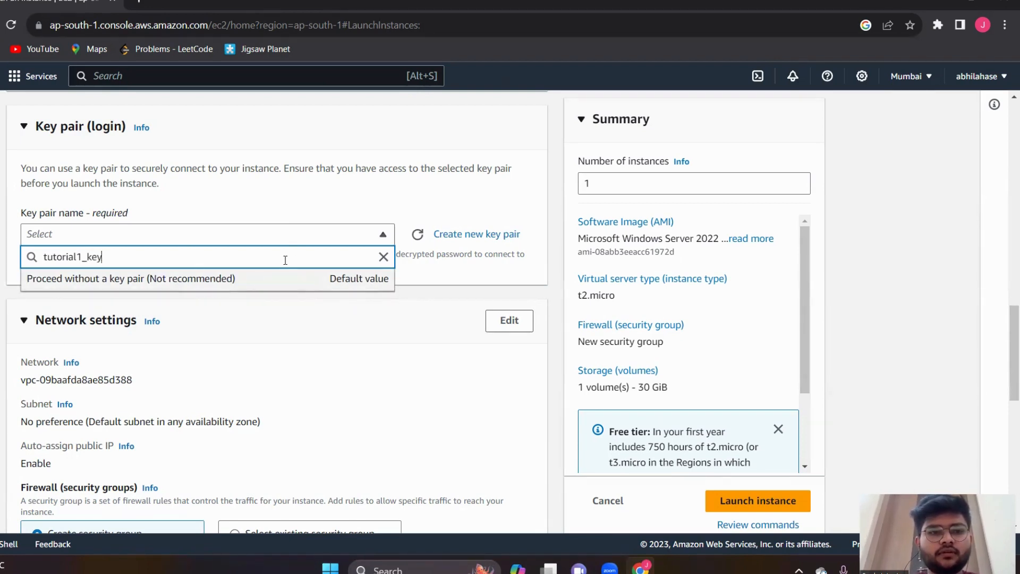
pyautogui.click(383, 257)
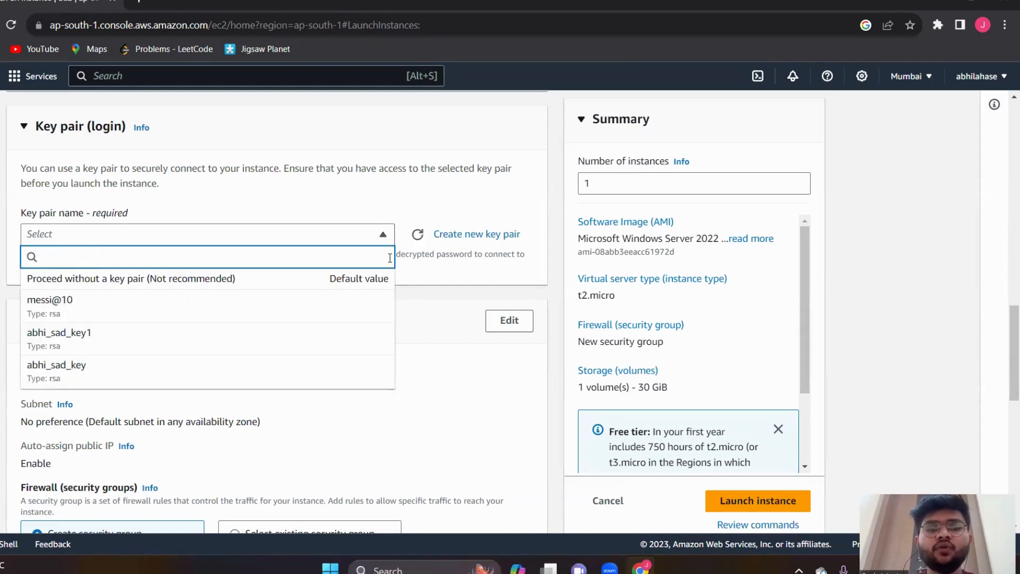
# - Create a new RSA key pair named "tutorial1_key" with the .pem private key file format
pyautogui.click(480, 235)
pyautogui.click(468, 197)
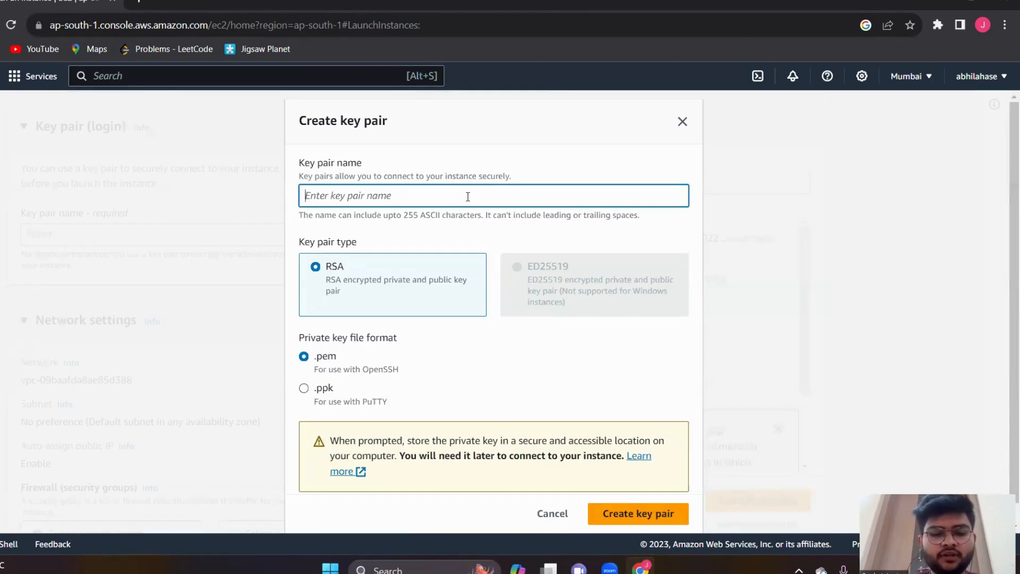
pyautogui.write('tutorial')
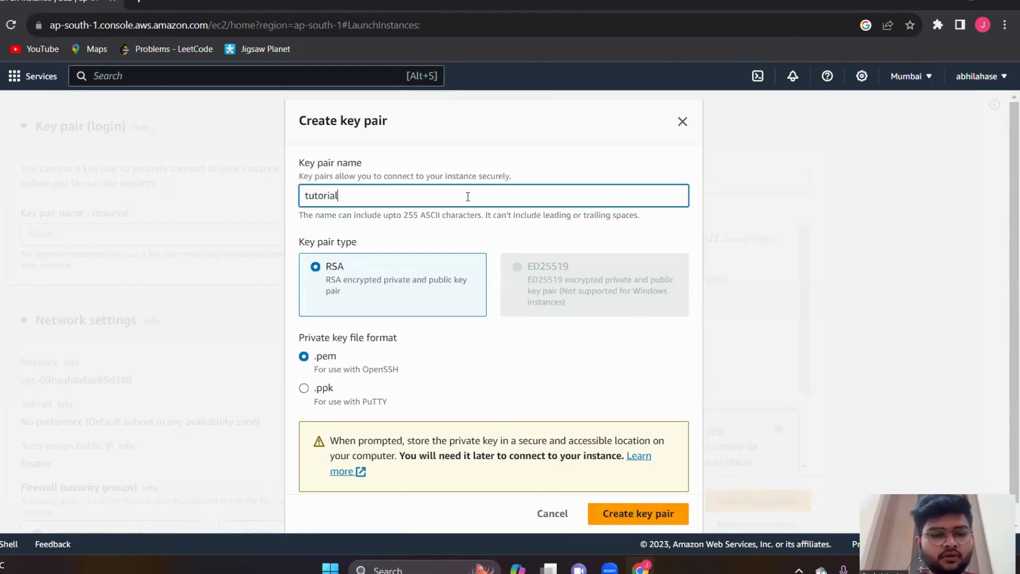
pyautogui.write('1')
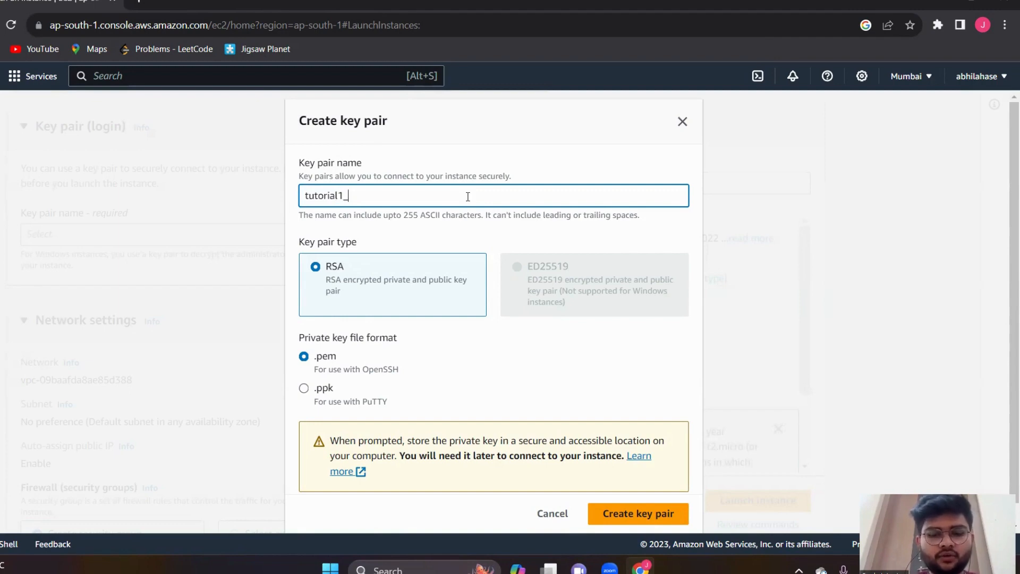
pyautogui.write('_key')
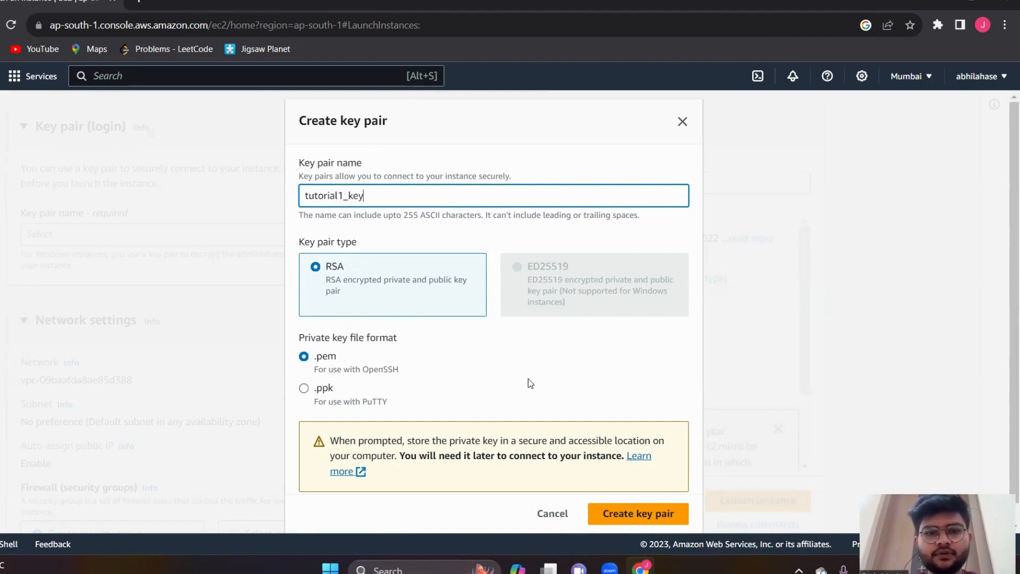
pyautogui.scroll(-1, 528, 378)
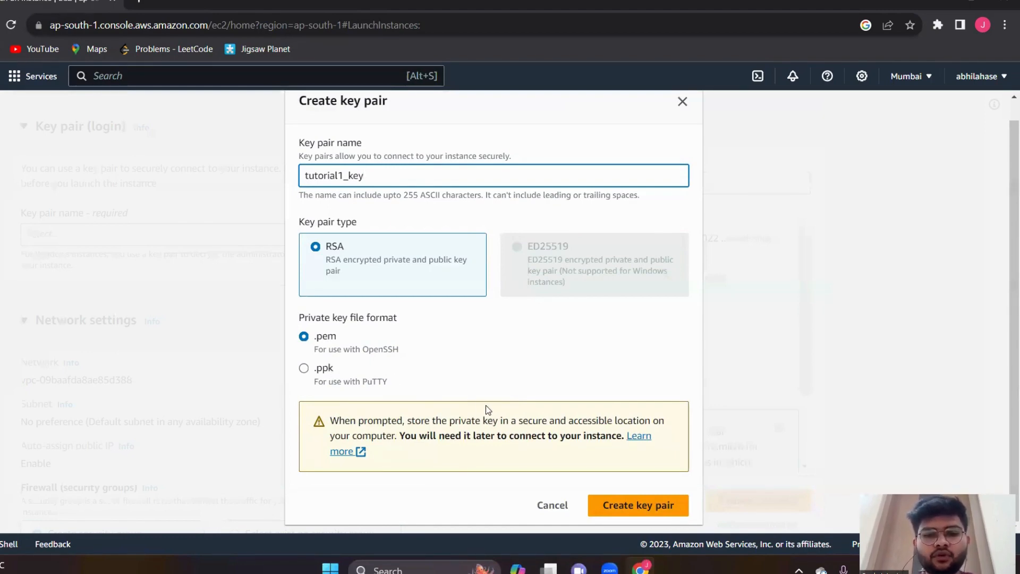
pyautogui.click(638, 505)
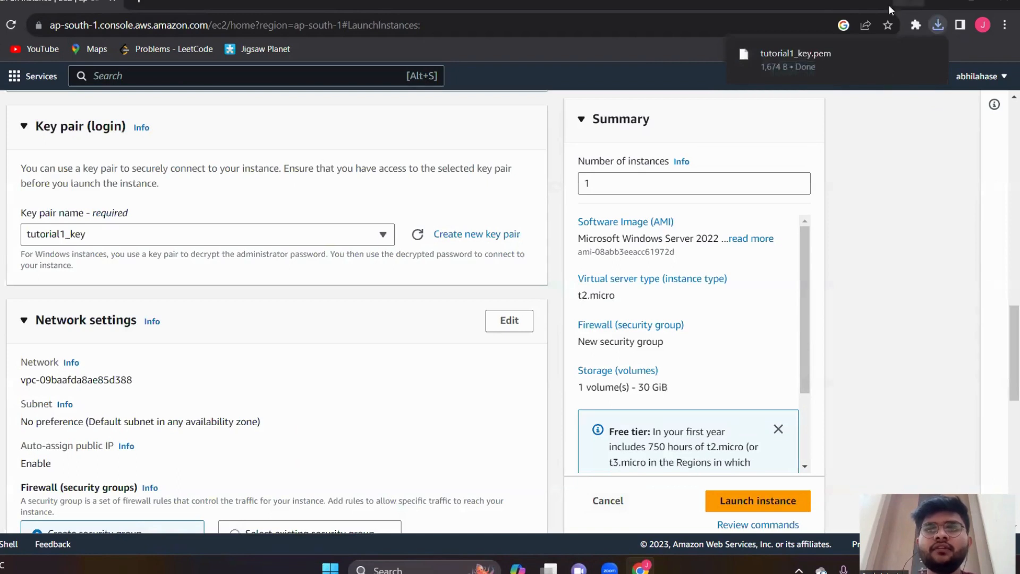
# - Try to open the downloaded tutorial1_key.pem from the recent downloads and dismiss the app chooser
pyautogui.moveTo(886, 51)
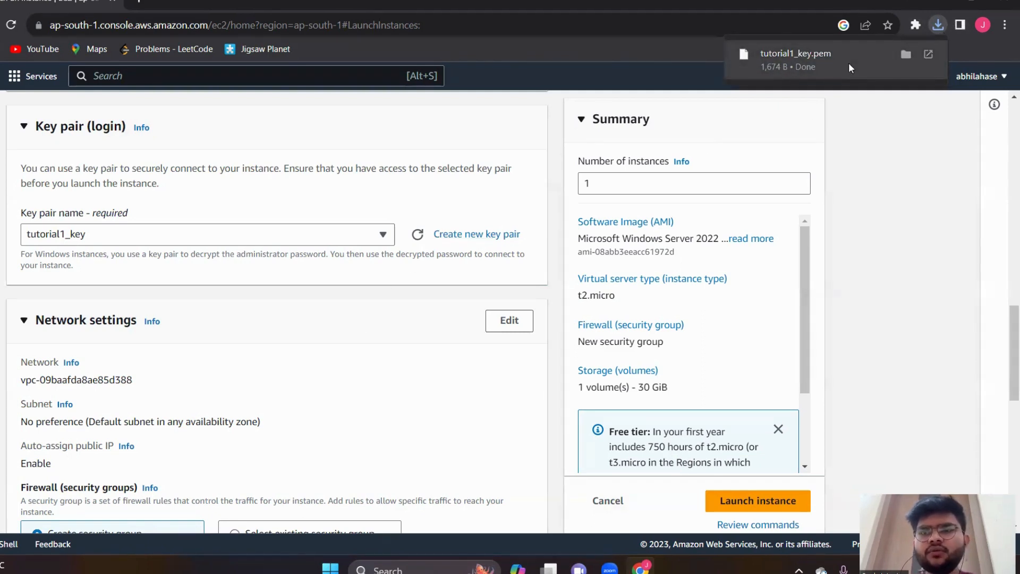
pyautogui.click(936, 24)
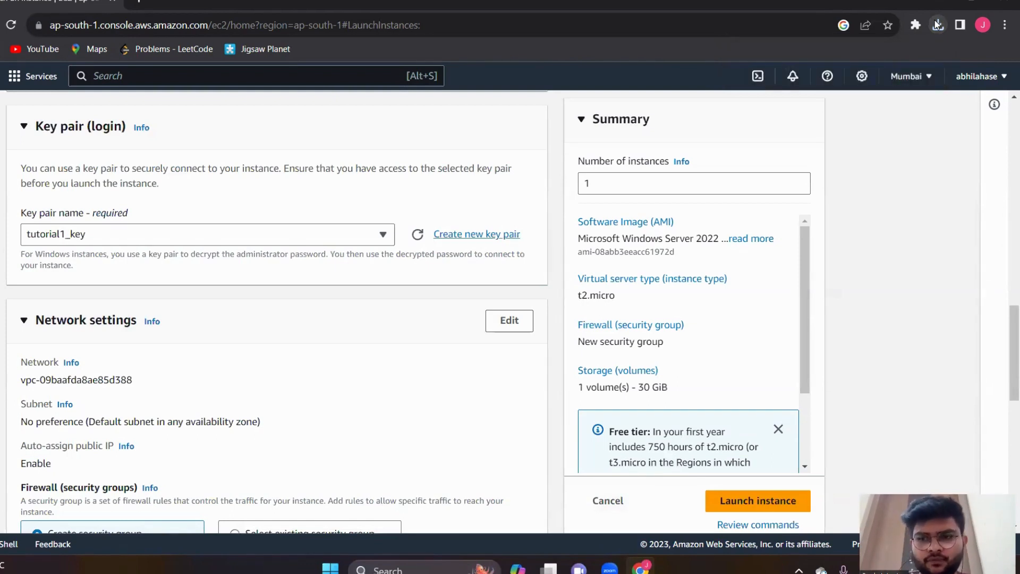
pyautogui.click(937, 24)
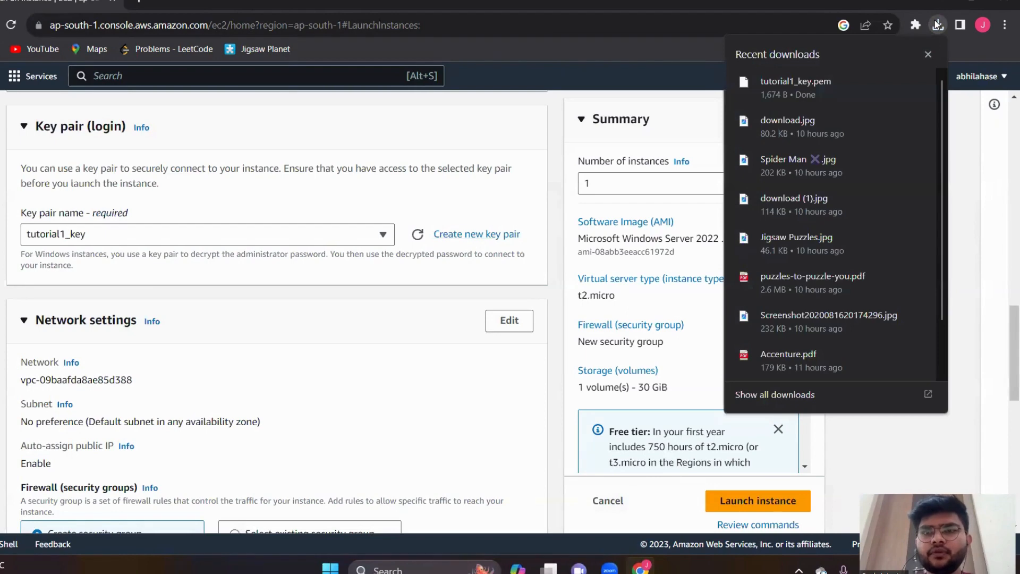
pyautogui.click(824, 82)
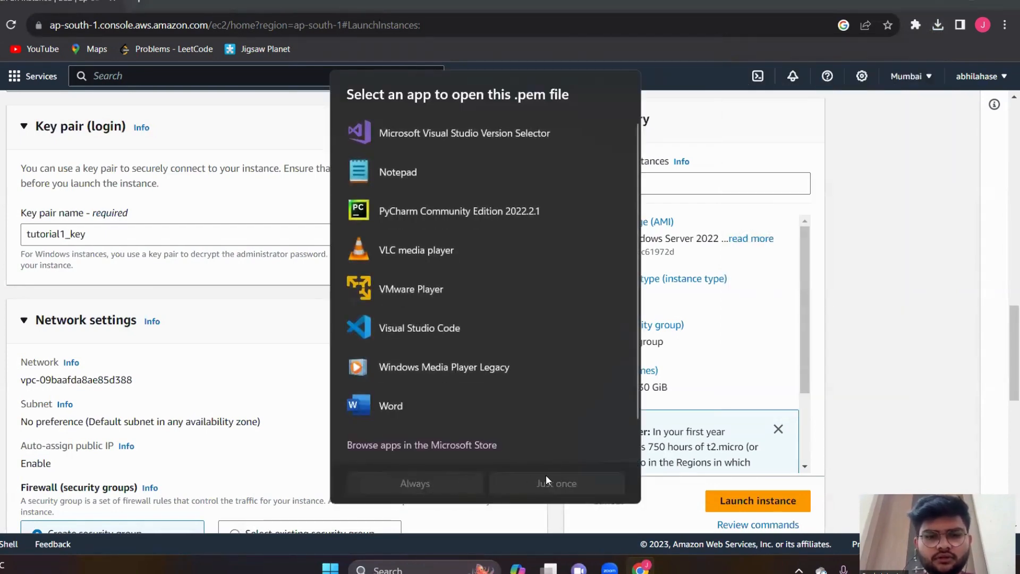
pyautogui.click(945, 220)
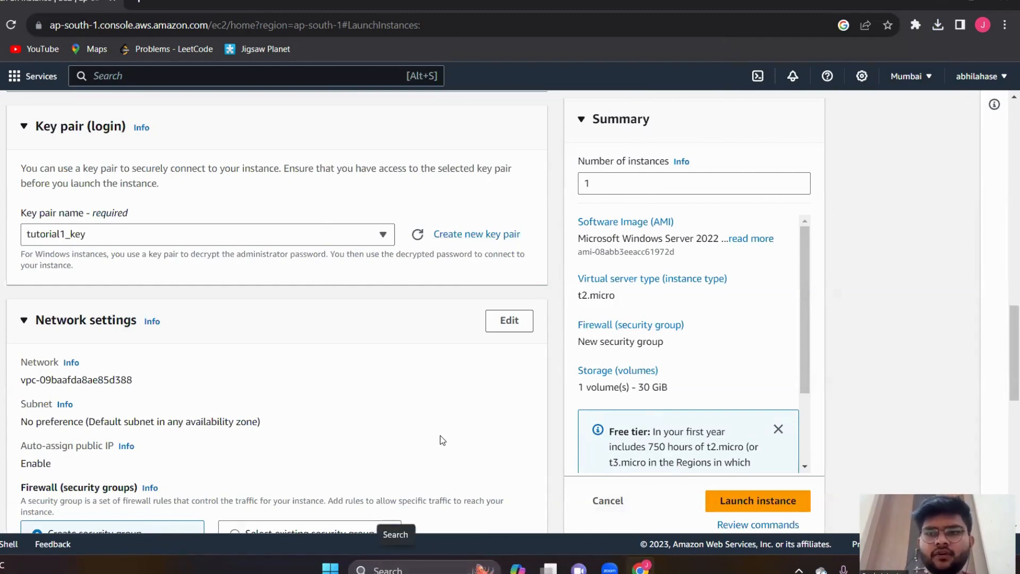
# - In the network settings, switch the allowed RDP traffic source to My IP and return it to Anywhere (0.0.0.0/0)
pyautogui.scroll(-3, 440, 439)
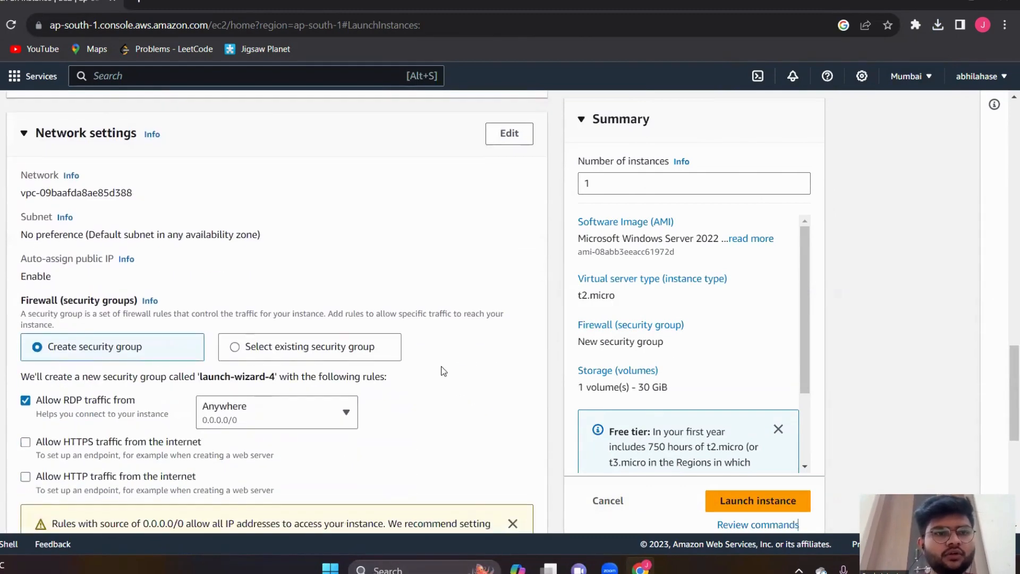
pyautogui.scroll(-2, 443, 371)
pyautogui.scroll(3, 444, 371)
pyautogui.scroll(-1, 444, 371)
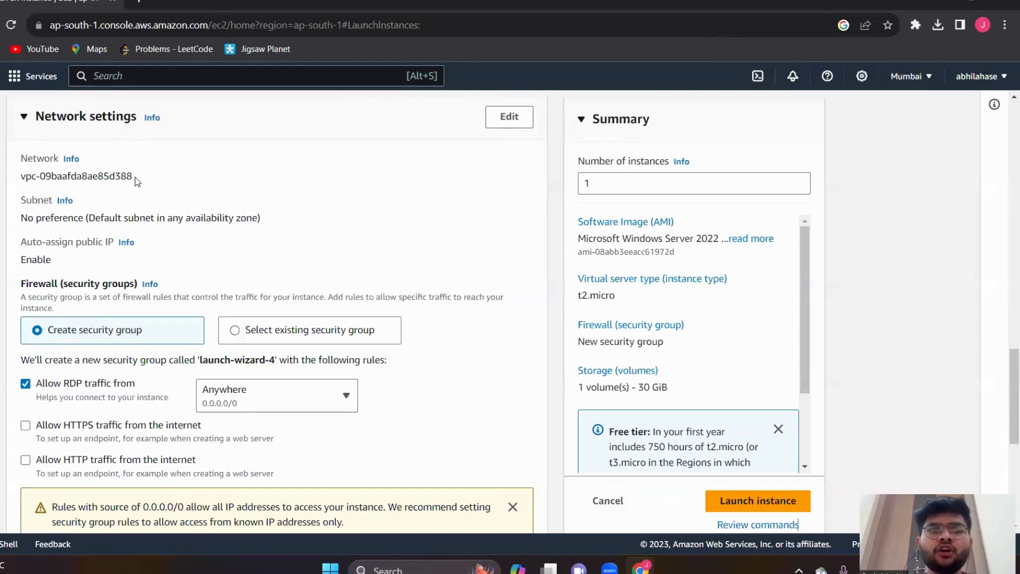
pyautogui.scroll(-3, 135, 177)
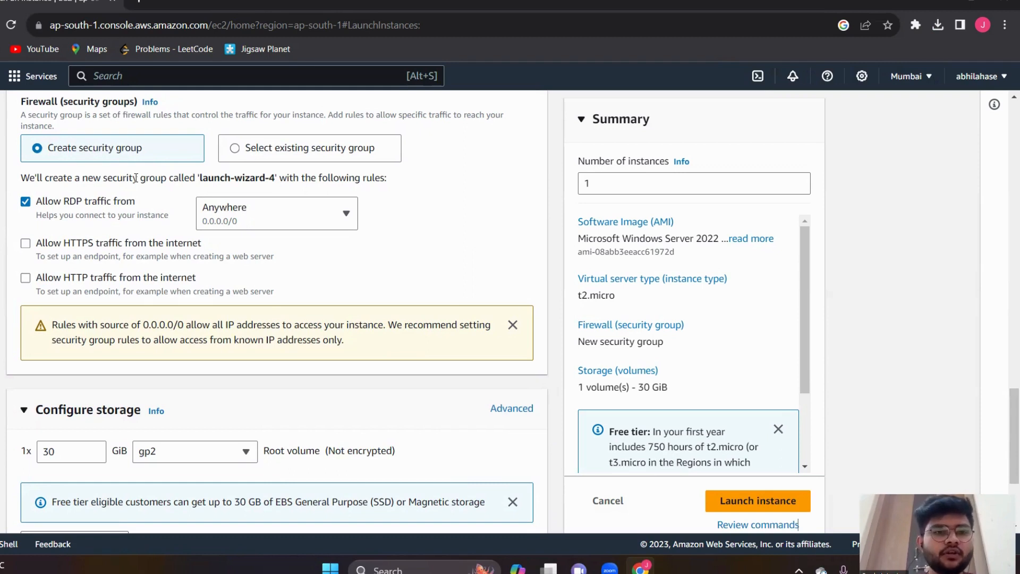
pyautogui.click(345, 215)
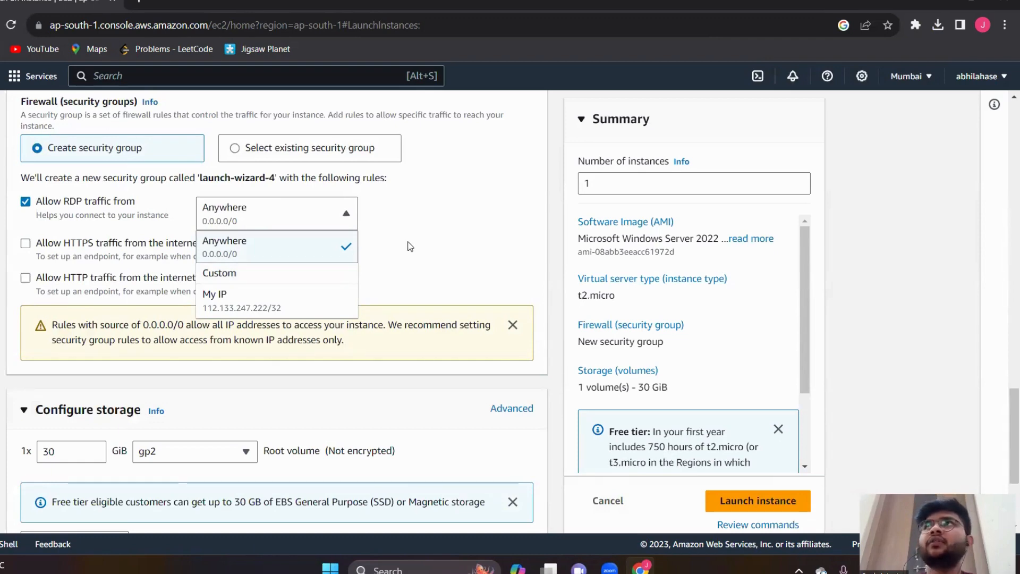
pyautogui.click(286, 309)
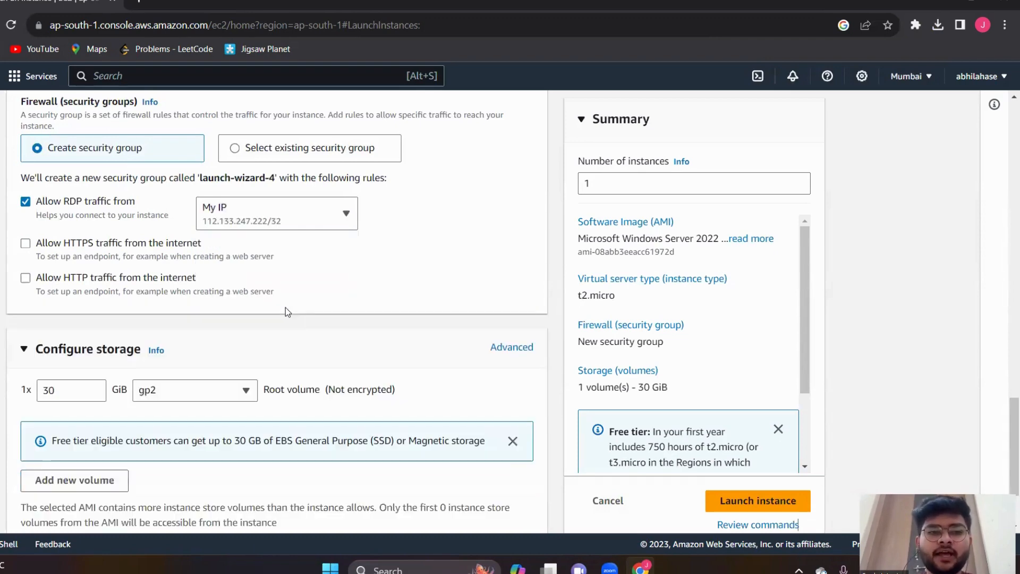
pyautogui.click(343, 218)
pyautogui.click(317, 251)
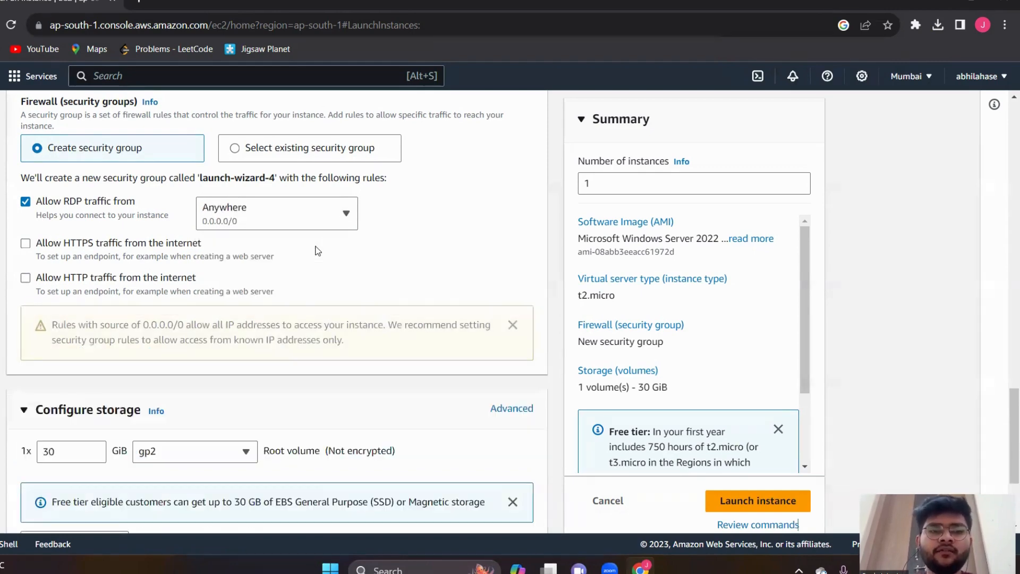
# - Try 2 as the number of instances in the summary and restore the value to 1
pyautogui.scroll(-1, 317, 251)
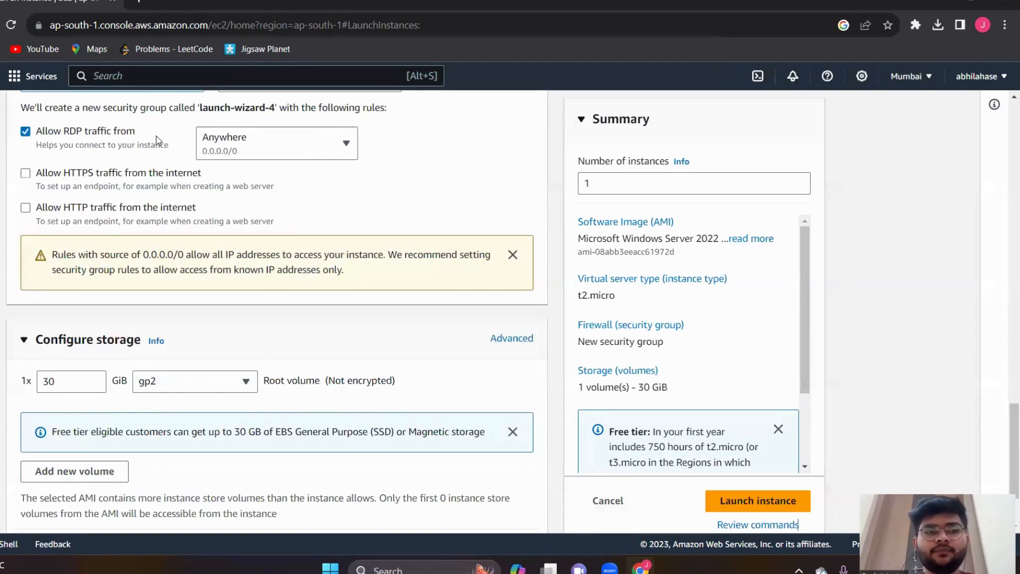
pyautogui.scroll(-2, 308, 212)
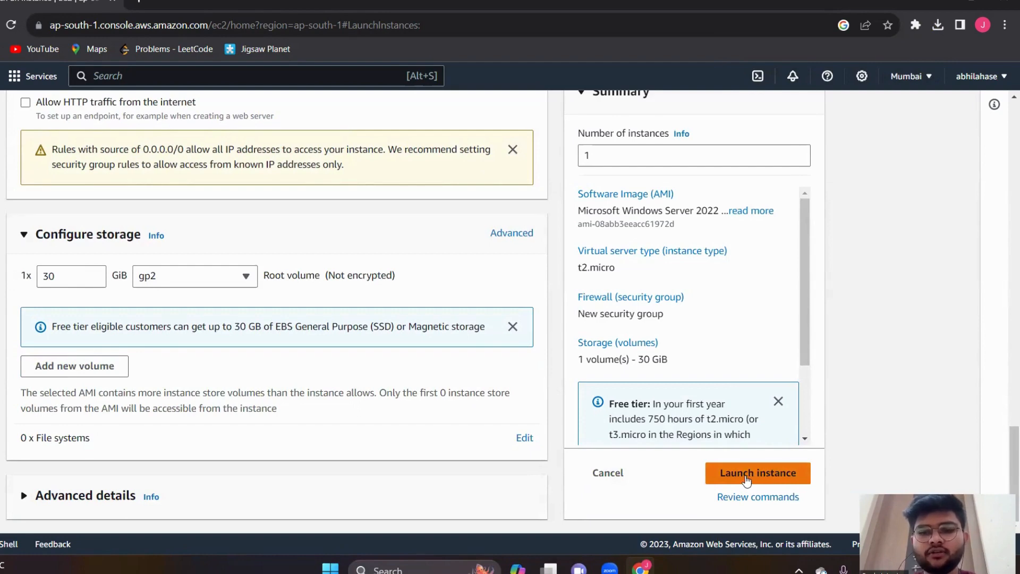
pyautogui.scroll(1, 692, 313)
pyautogui.scroll(1, 690, 310)
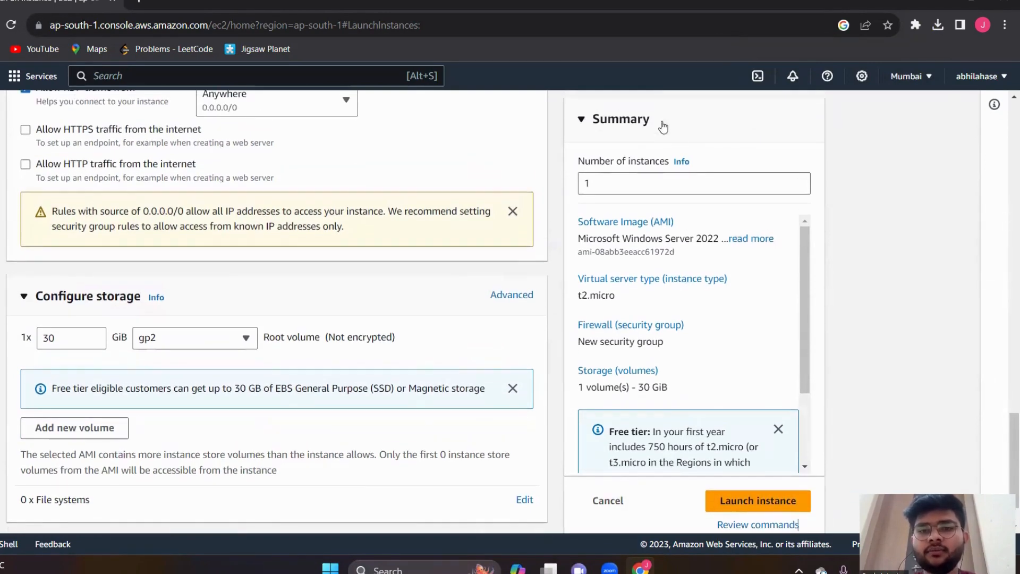
pyautogui.click(597, 180)
pyautogui.press('BackSpace')
pyautogui.write('2')
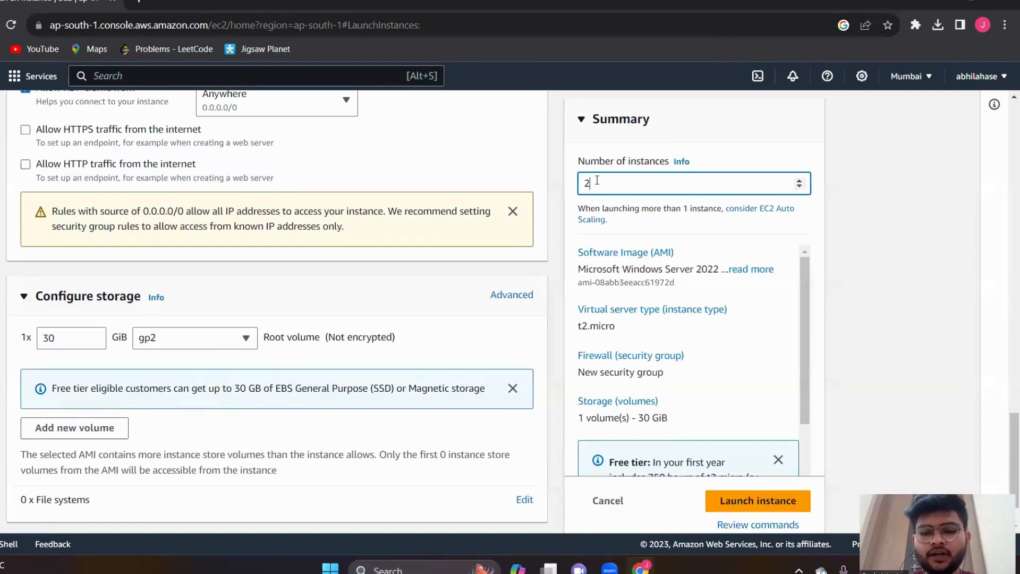
pyautogui.press('BackSpace')
pyautogui.write('1')
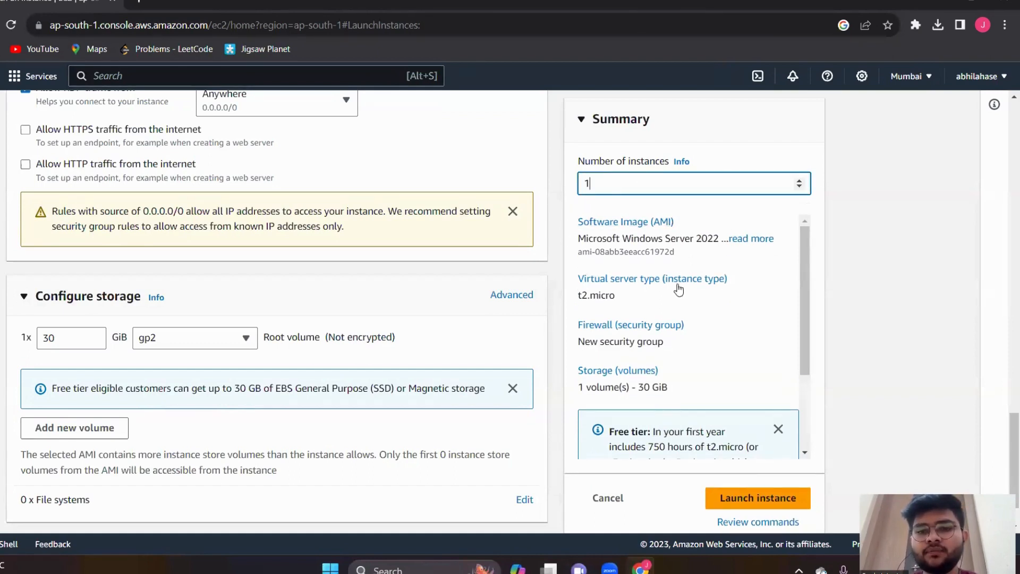
# - Review the launch summary's security group, storage and free tier details, plus the key pair and network settings
pyautogui.scroll(-2, 709, 304)
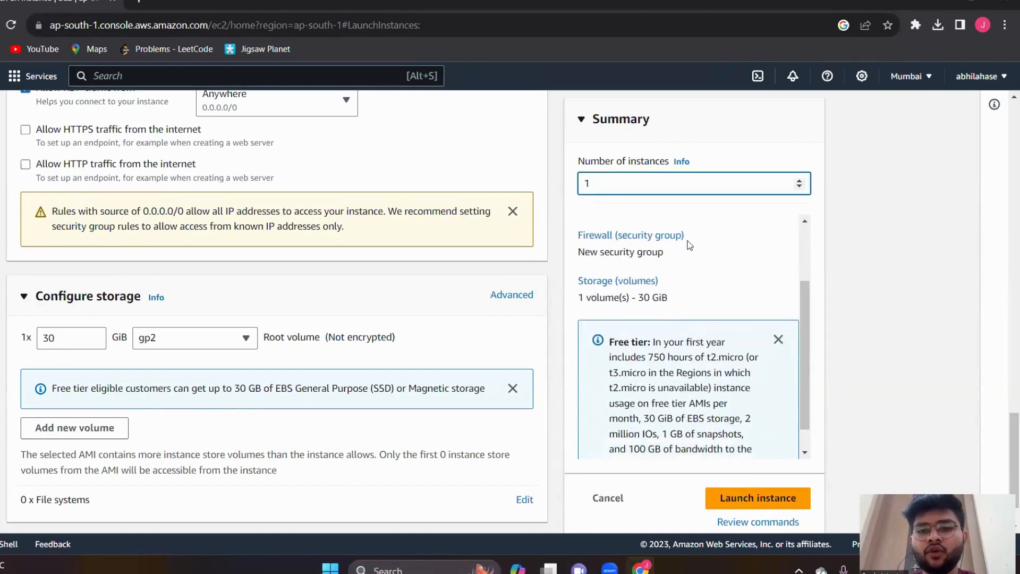
pyautogui.scroll(-1, 670, 314)
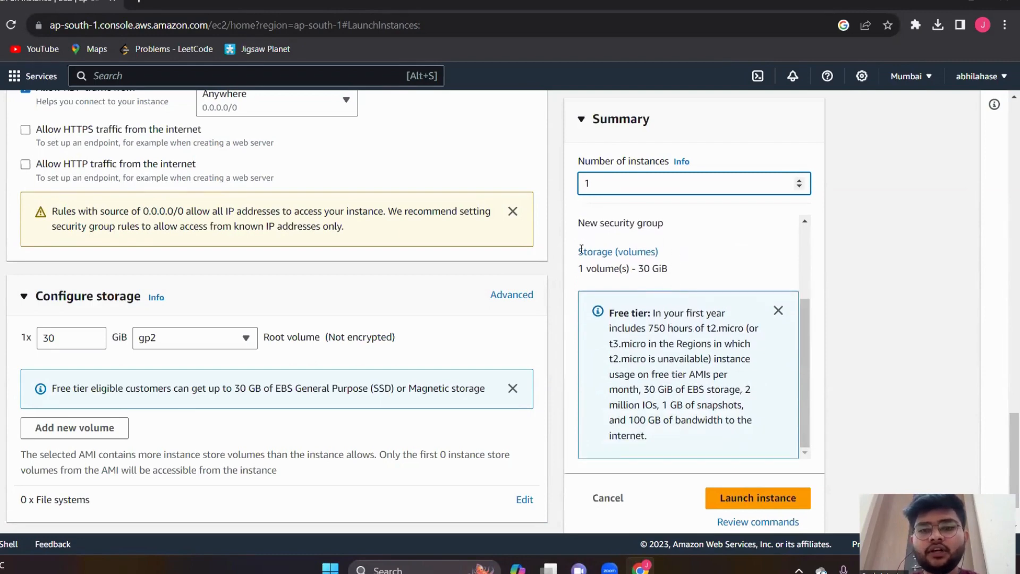
pyautogui.scroll(-1, 615, 272)
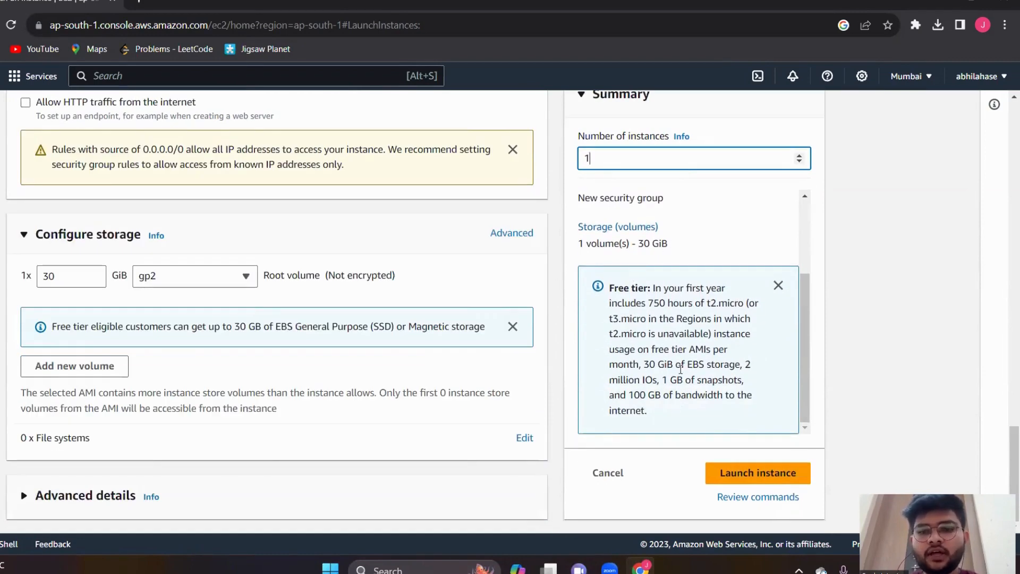
pyautogui.scroll(3, 438, 359)
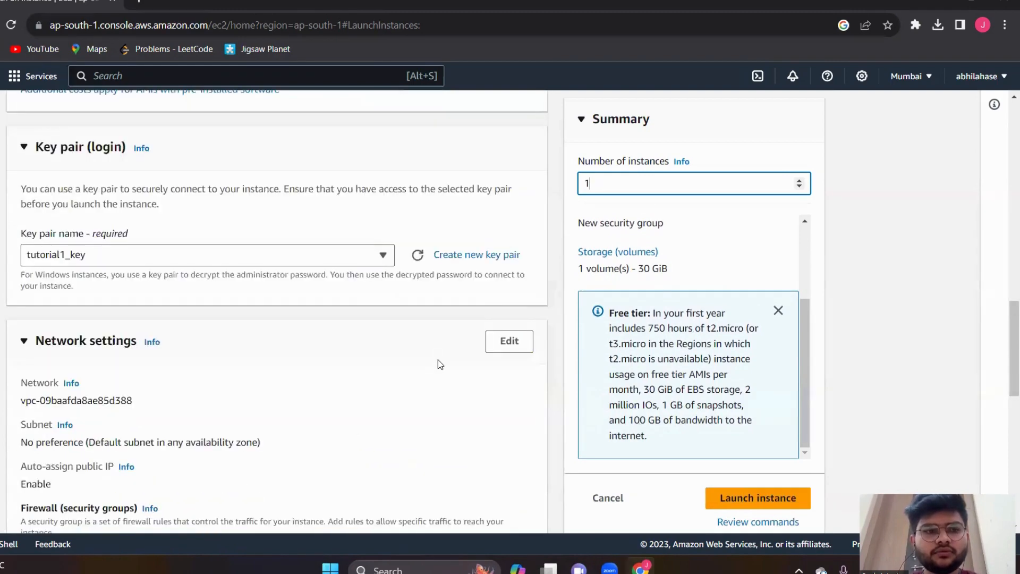
pyautogui.scroll(-7, 438, 359)
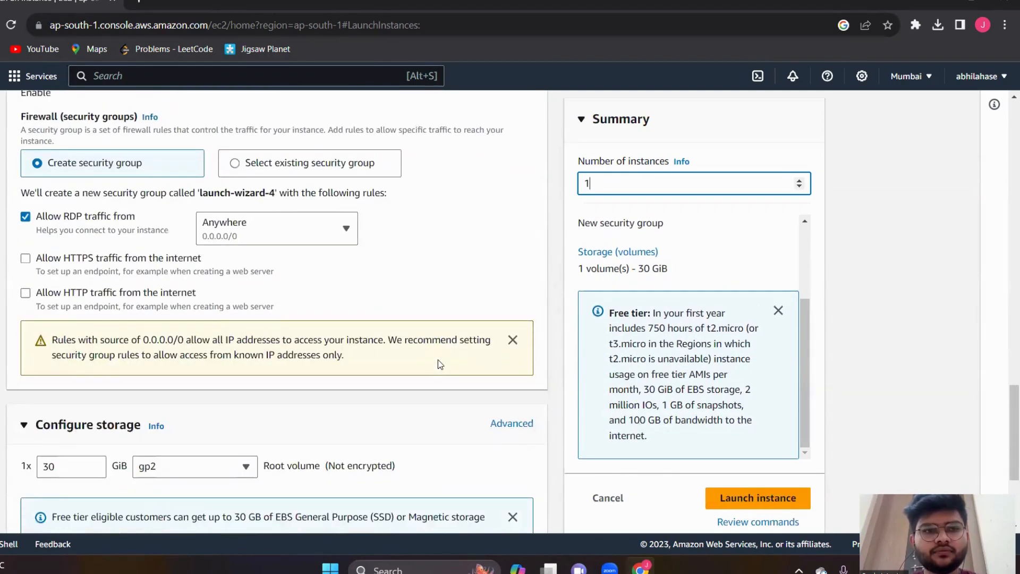
# - Check the firewall and storage settings and launch the configured EC2 instance
pyautogui.scroll(2, 437, 359)
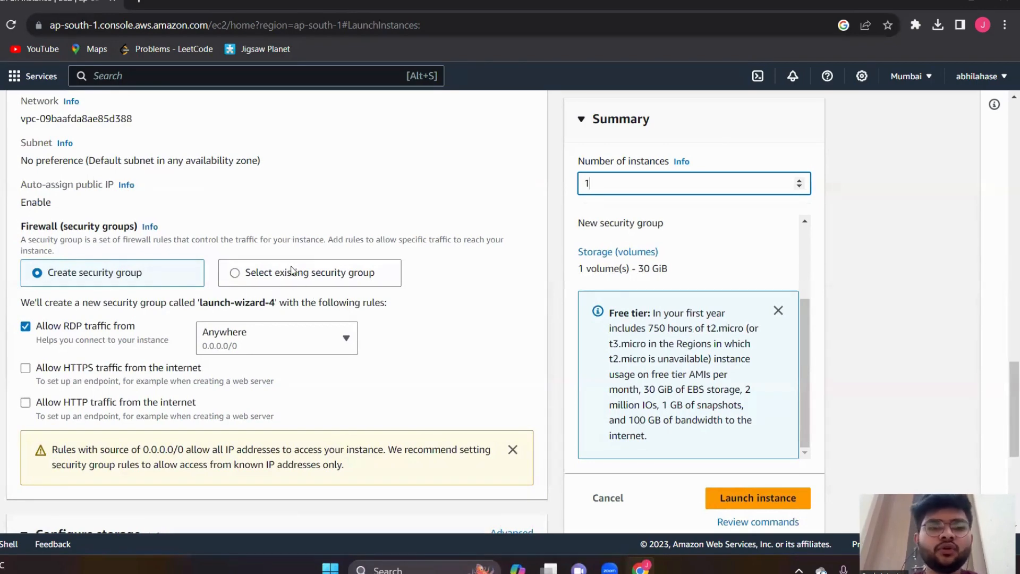
pyautogui.scroll(-5, 518, 342)
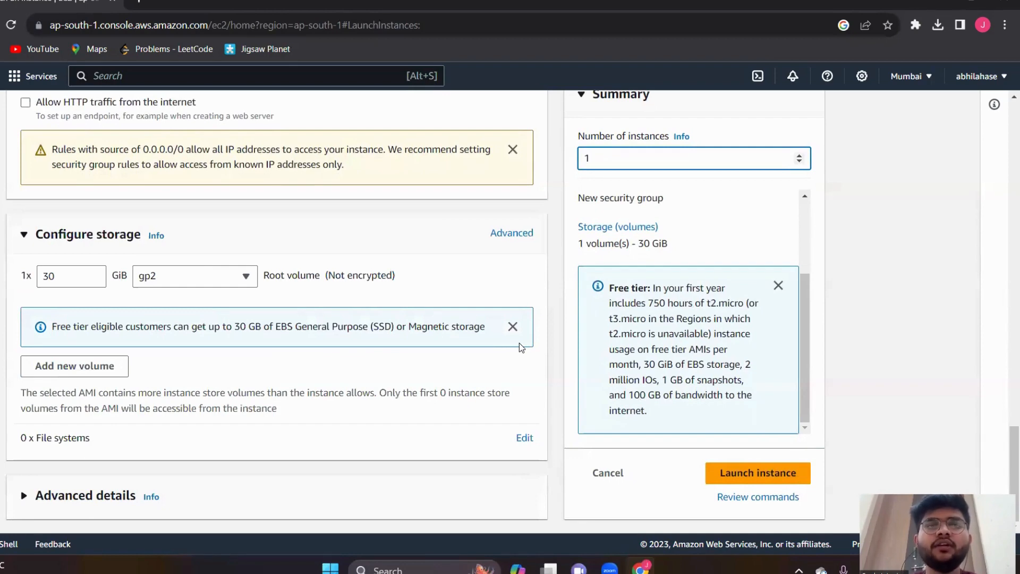
pyautogui.click(742, 476)
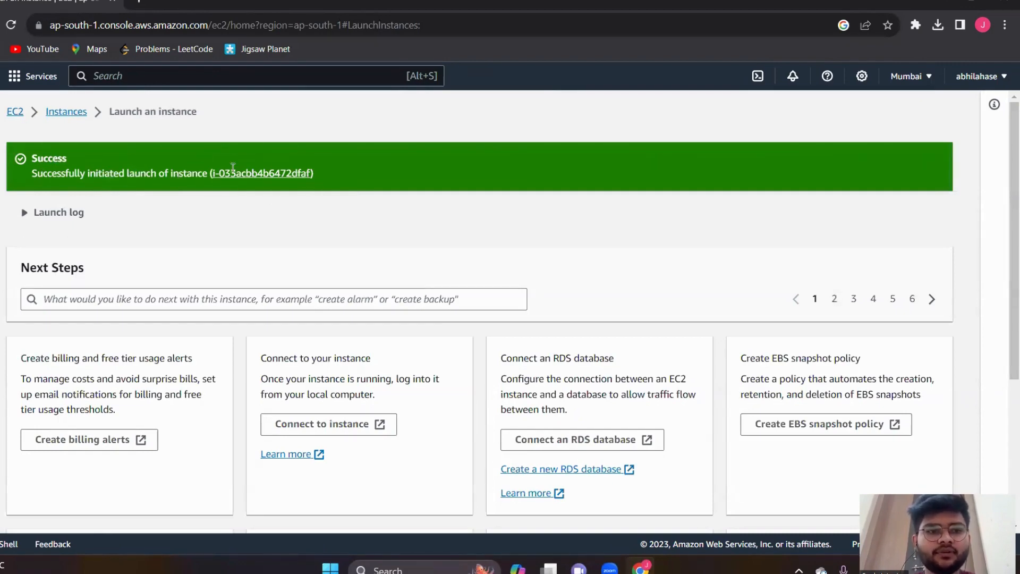
# - Open the list of EC2 instances and select tutorial1 to show its details
pyautogui.scroll(-4, 344, 314)
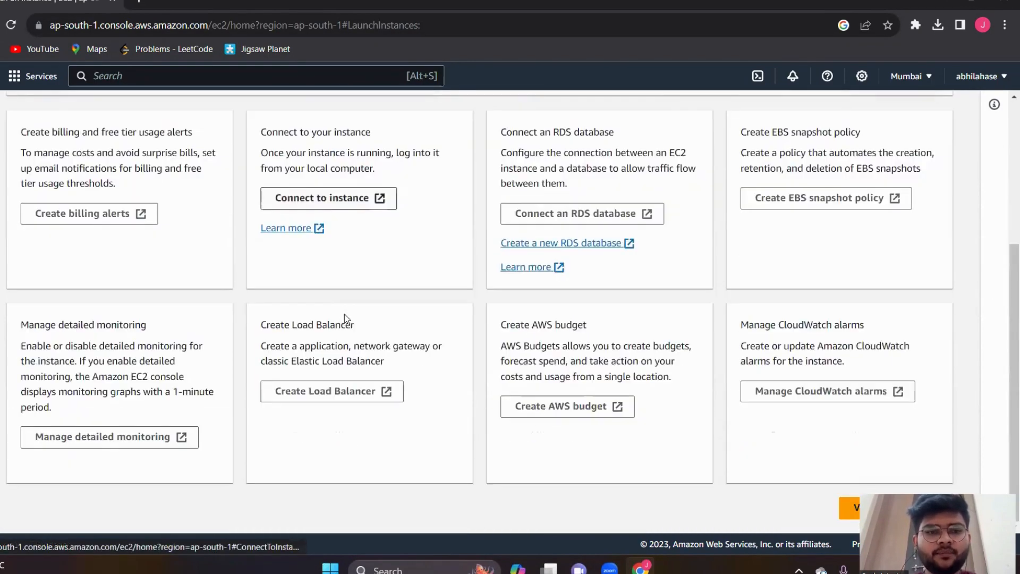
pyautogui.scroll(4, 344, 313)
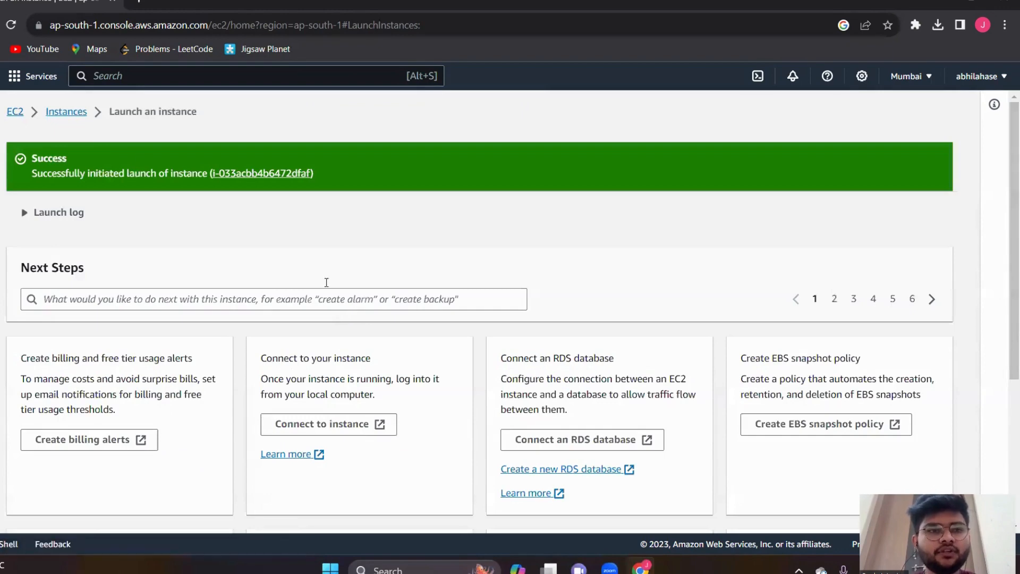
pyautogui.click(61, 113)
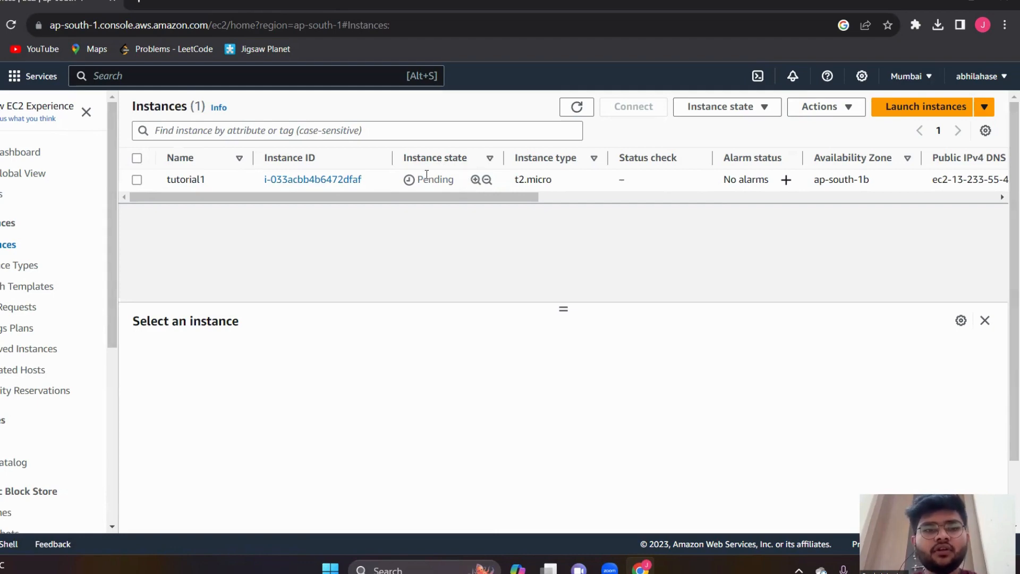
pyautogui.click(138, 180)
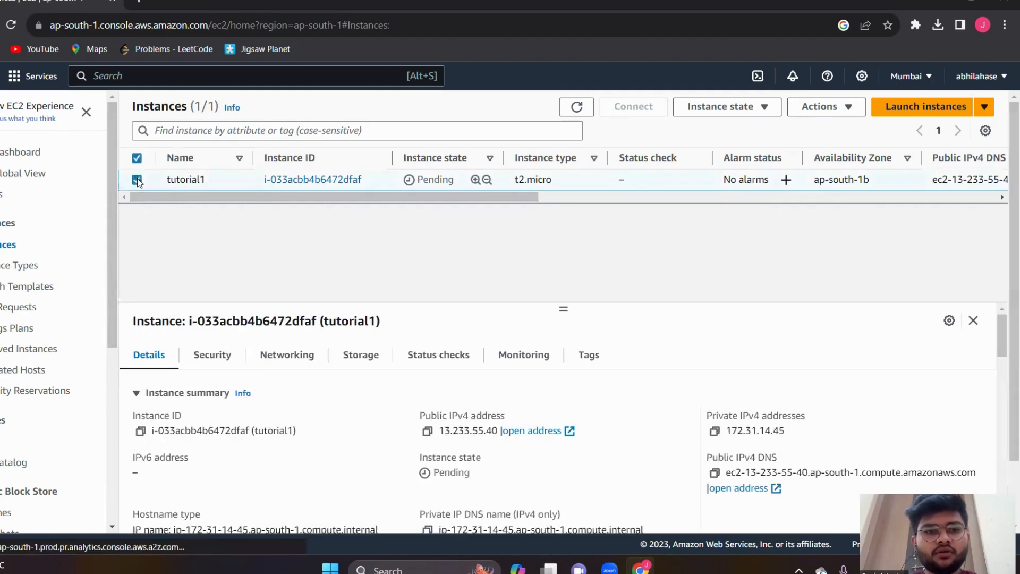
# - Review the instance summary of tutorial1, including its state, IP addresses, public DNS, VPC and subnet
pyautogui.scroll(-3, 435, 342)
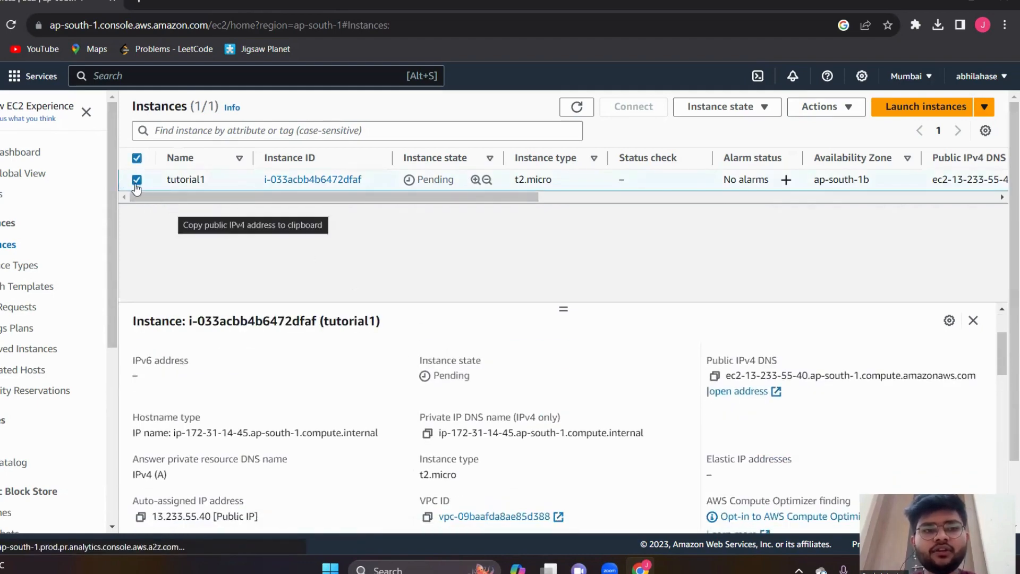
pyautogui.scroll(-1, 474, 381)
pyautogui.scroll(4, 474, 380)
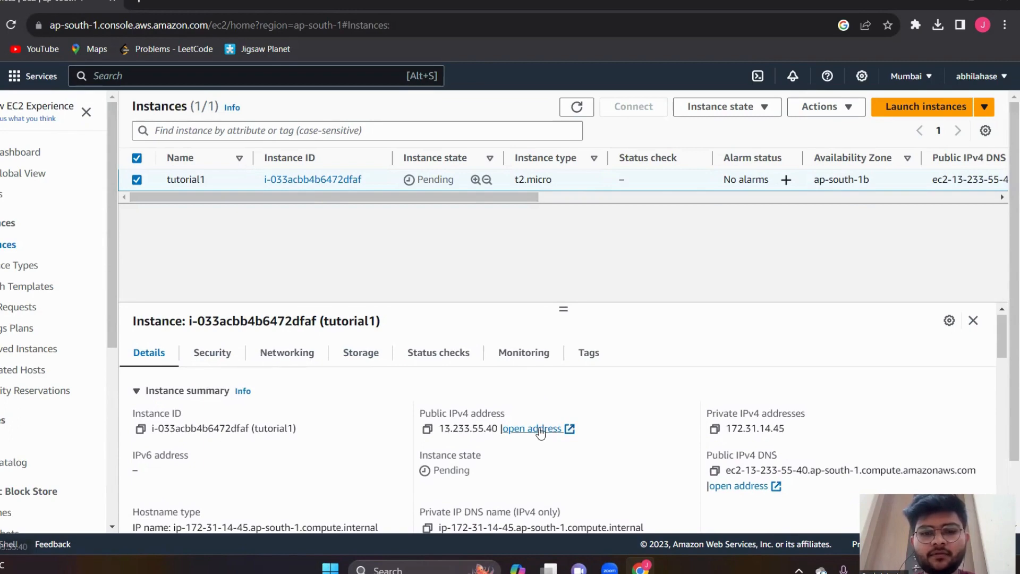
pyautogui.scroll(-1, 531, 428)
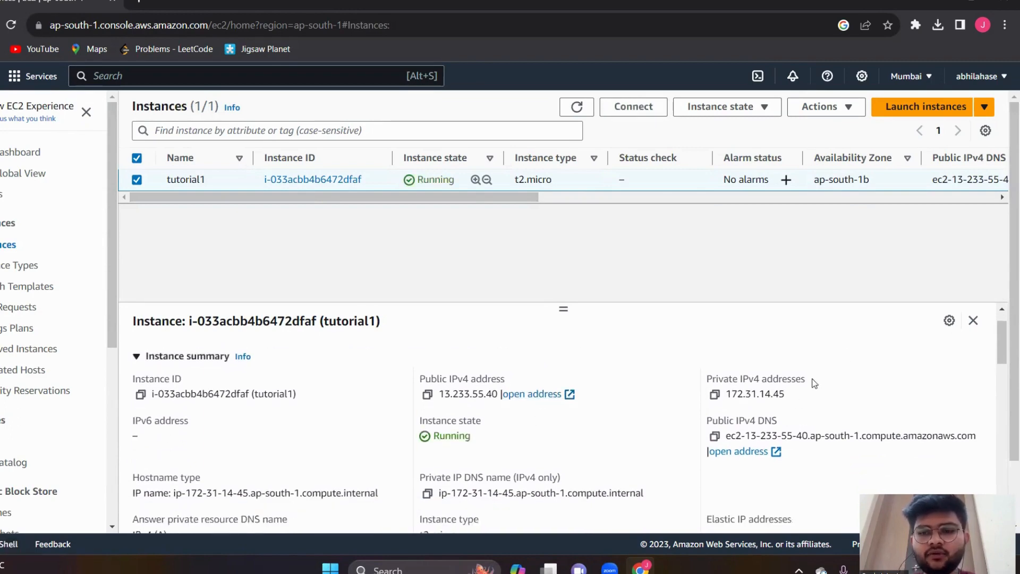
pyautogui.scroll(-2, 644, 442)
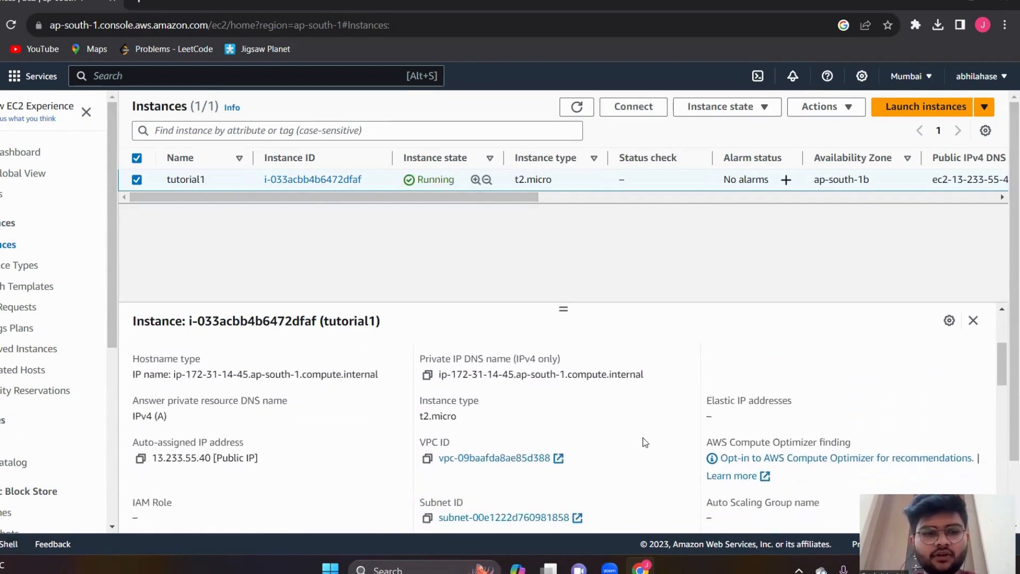
pyautogui.scroll(-2, 448, 430)
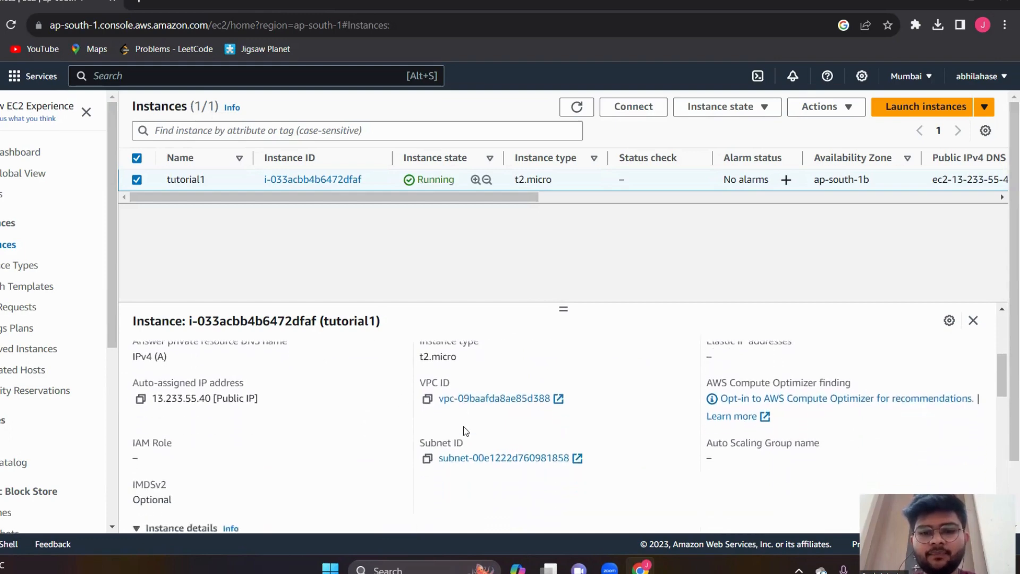
pyautogui.scroll(5, 464, 430)
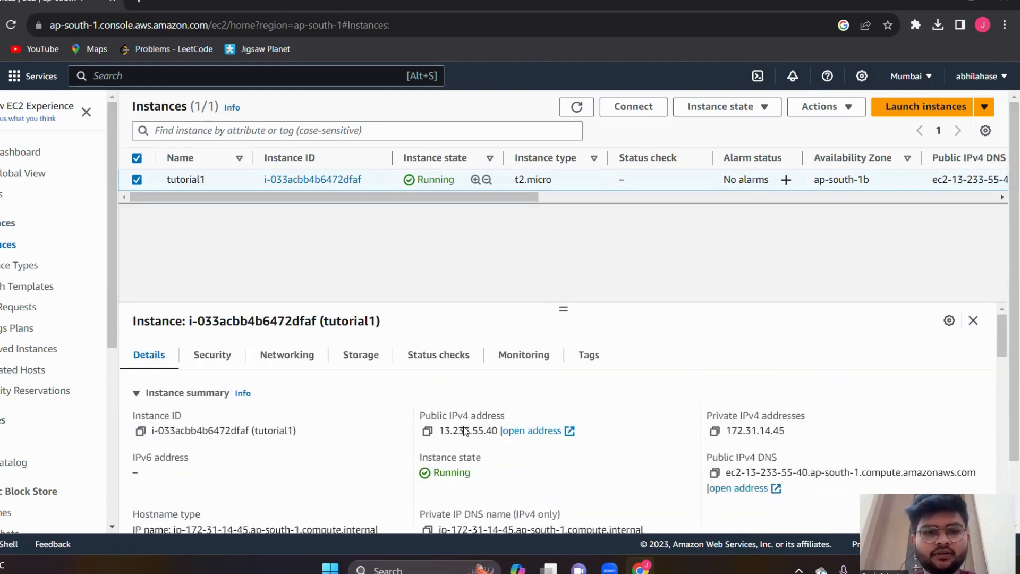
# - Examine the security group and inbound rules of tutorial1, and show its networking details
pyautogui.click(212, 357)
pyautogui.scroll(-2, 305, 486)
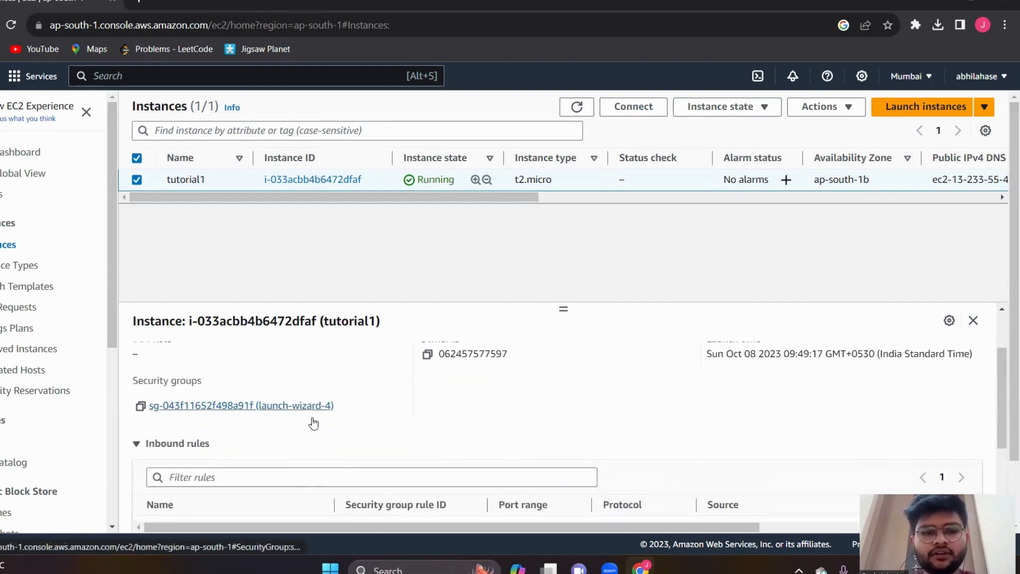
pyautogui.scroll(-2, 365, 433)
pyautogui.scroll(1, 367, 431)
pyautogui.scroll(-1, 367, 432)
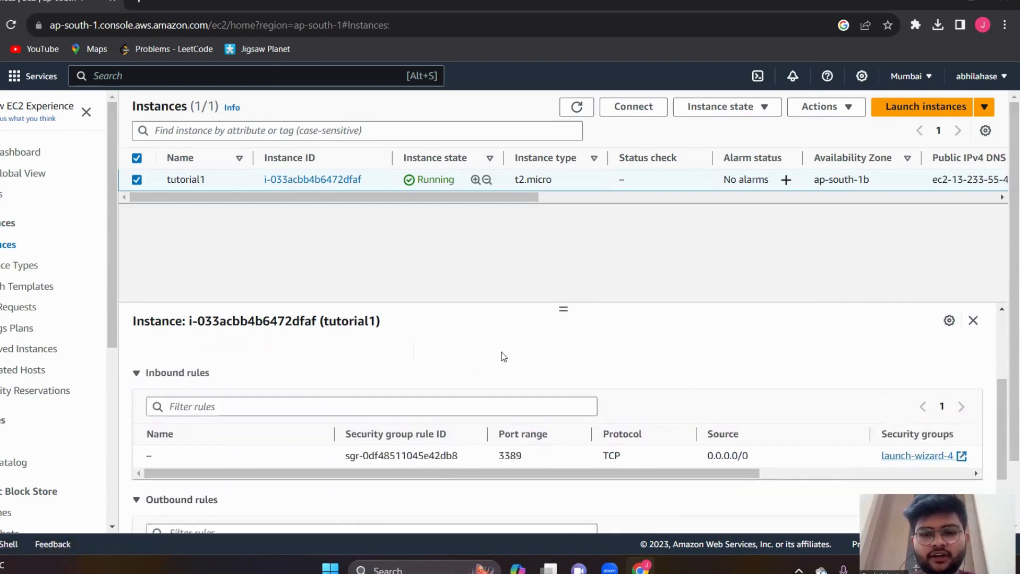
pyautogui.scroll(4, 504, 356)
pyautogui.click(317, 359)
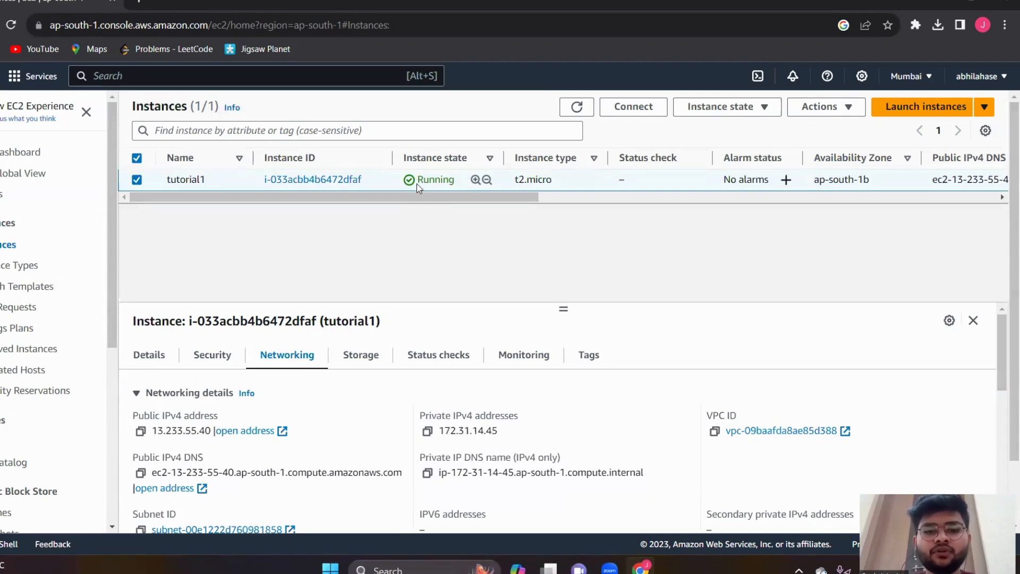
# - Minimize the browser, find and open Remote Desktop Connection, and check its list of previously used computers
pyautogui.click(933, 2)
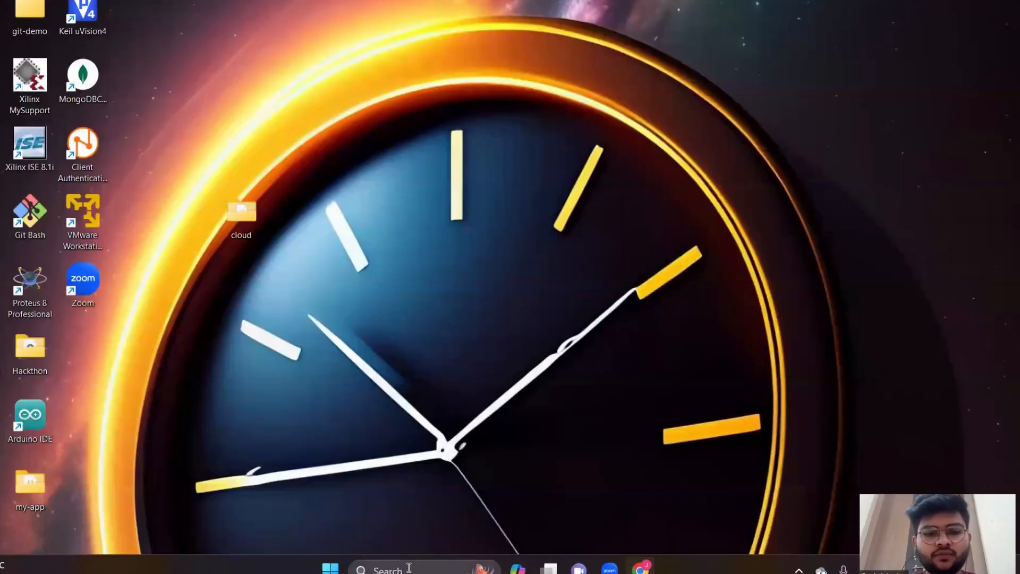
pyautogui.click(409, 568)
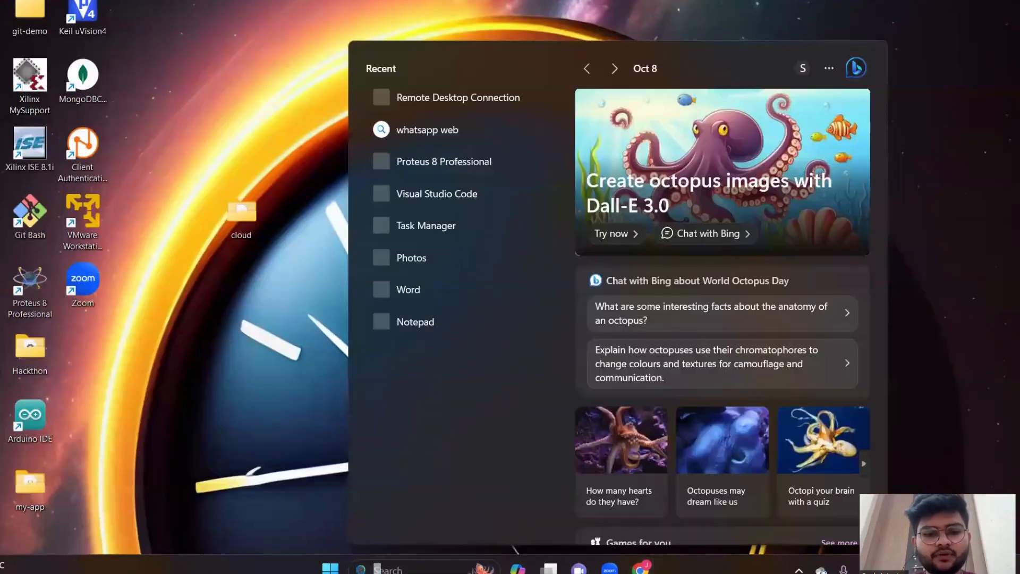
pyautogui.write('remote')
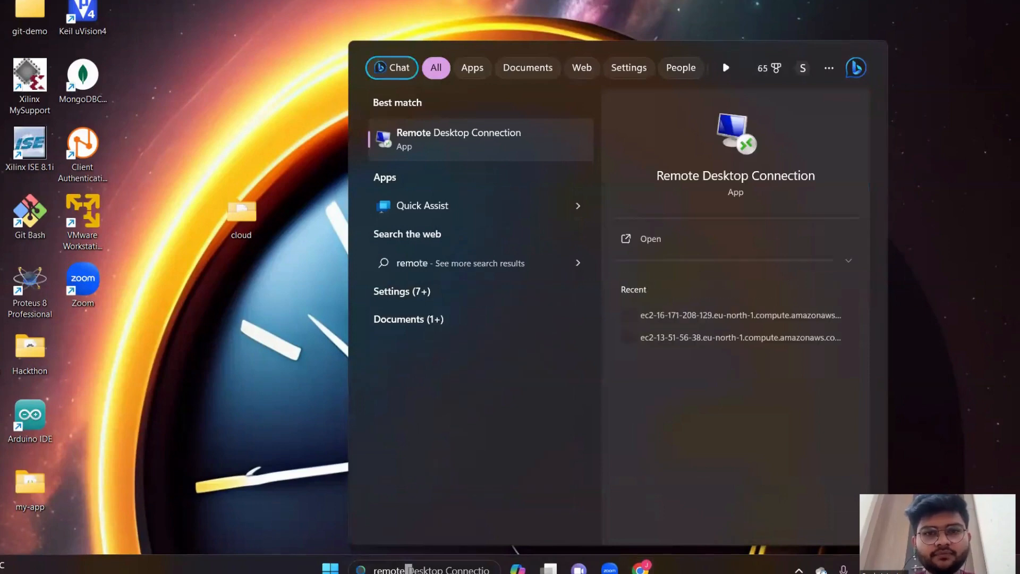
pyautogui.click(518, 145)
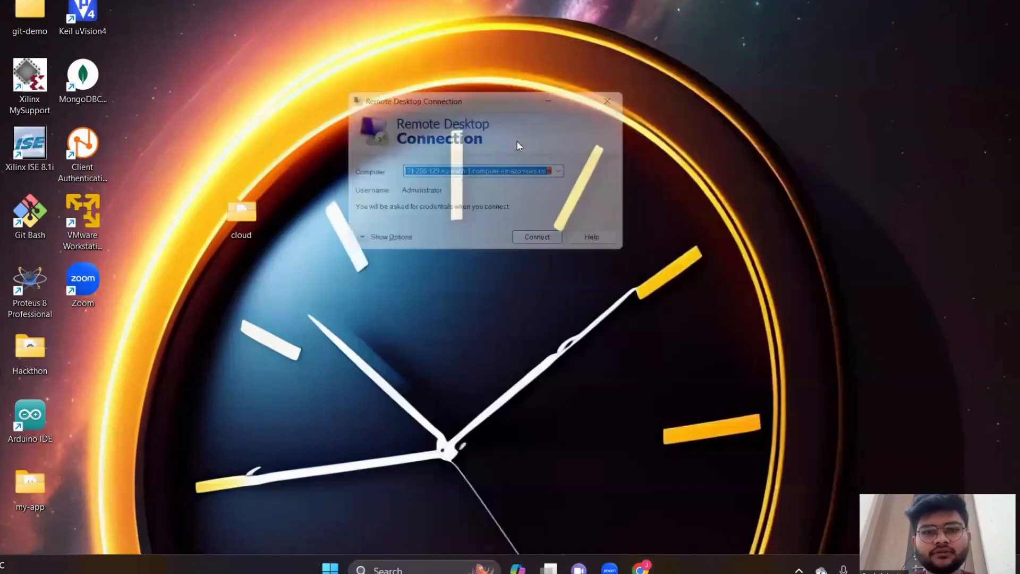
pyautogui.click(565, 170)
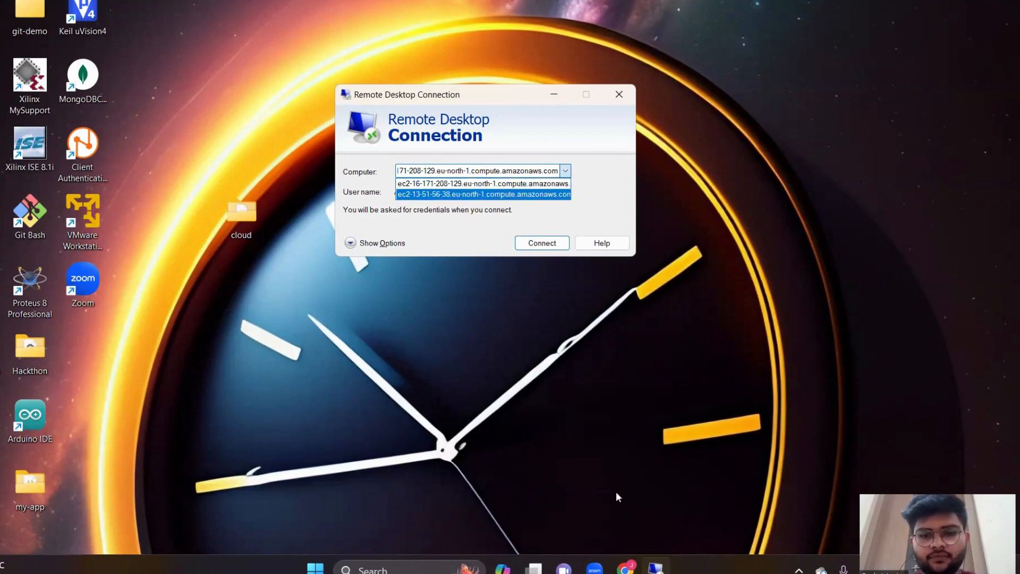
pyautogui.click(633, 540)
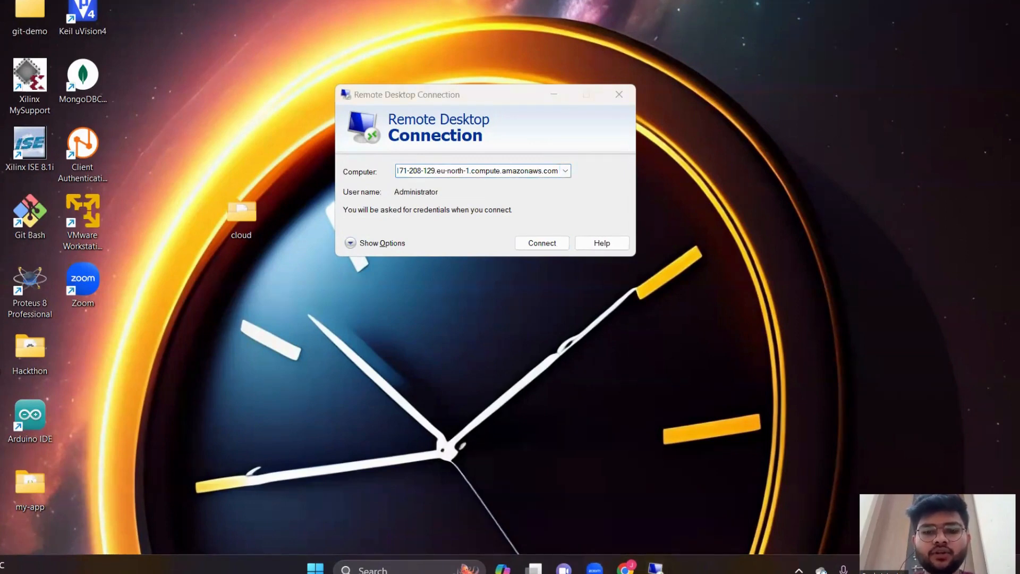
# - Switch back to the AWS console in Chrome and look over tutorial1's instance state options and networking details
pyautogui.click(626, 568)
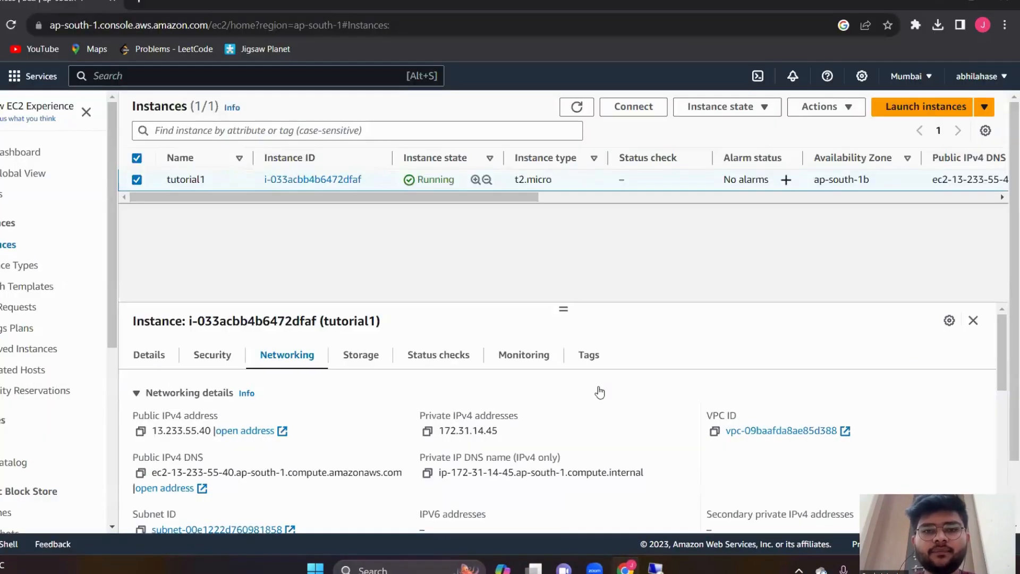
pyautogui.click(738, 106)
pyautogui.click(636, 237)
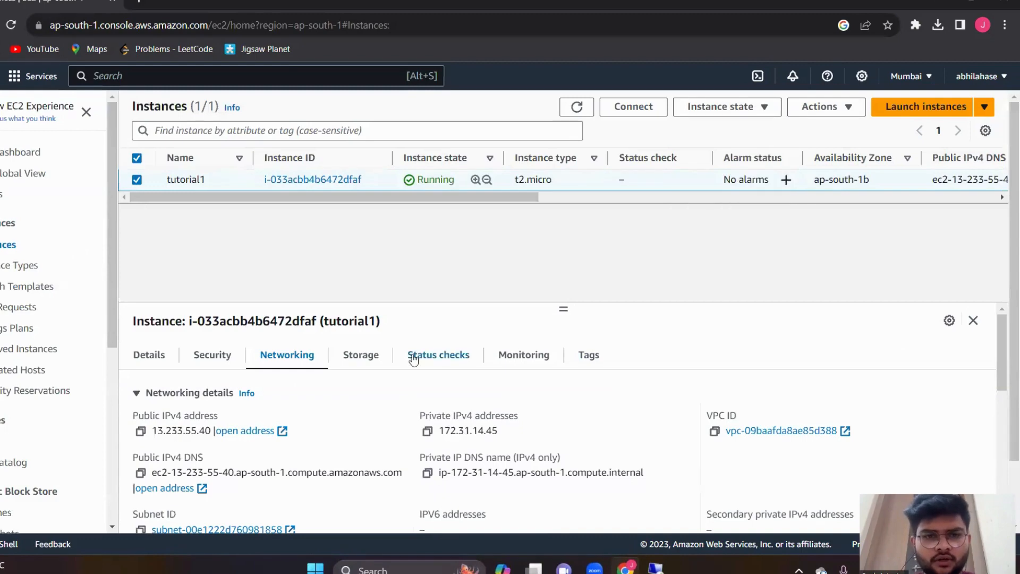
pyautogui.scroll(-2, 412, 353)
pyautogui.scroll(2, 412, 354)
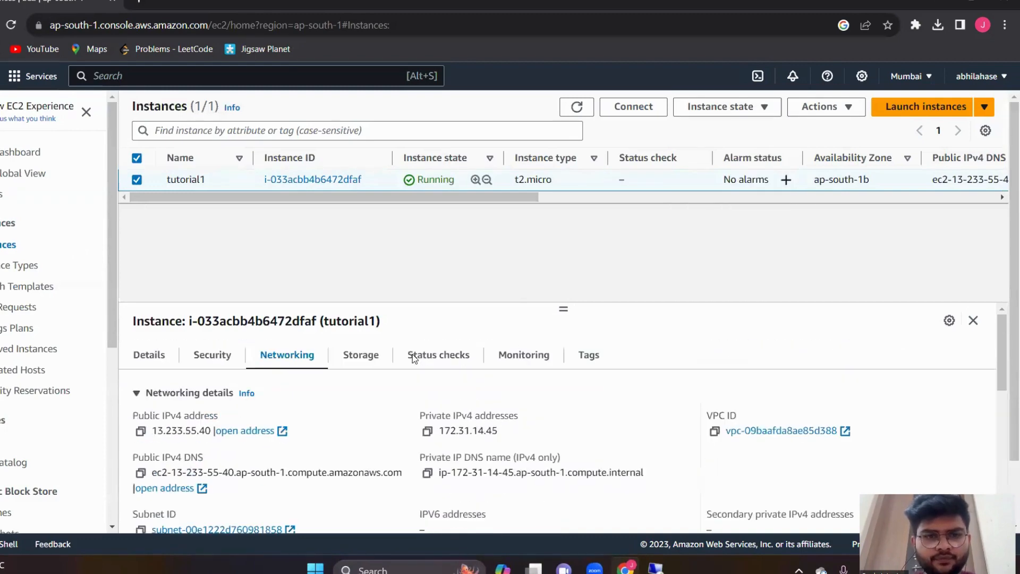
# - Enlarge the instance details pane and examine tutorial1's security details with its inbound and outbound rules
pyautogui.click(212, 356)
pyautogui.moveTo(562, 307); pyautogui.dragTo(576, 234)
pyautogui.scroll(-2, 479, 389)
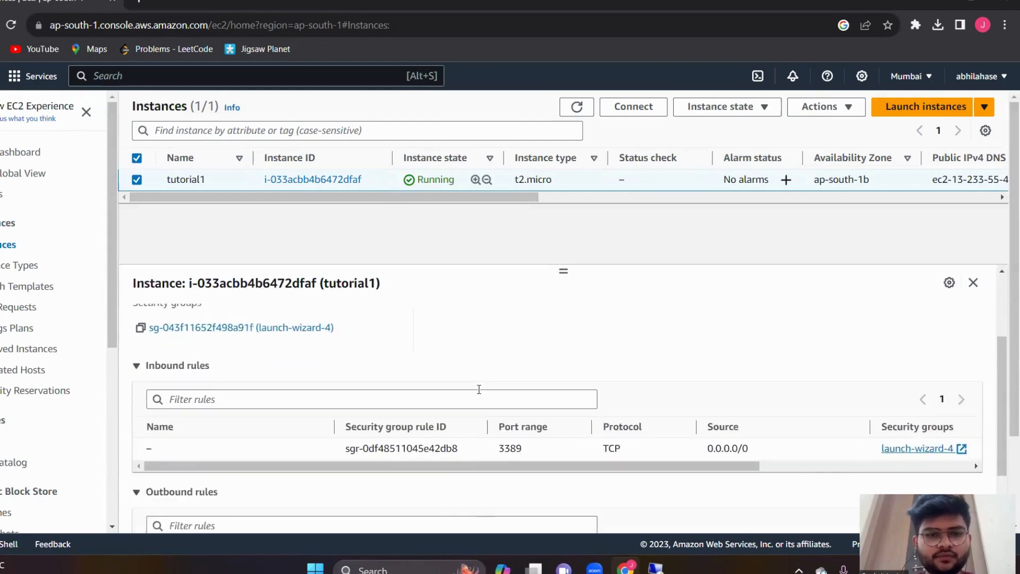
pyautogui.scroll(-3, 478, 389)
pyautogui.scroll(5, 478, 390)
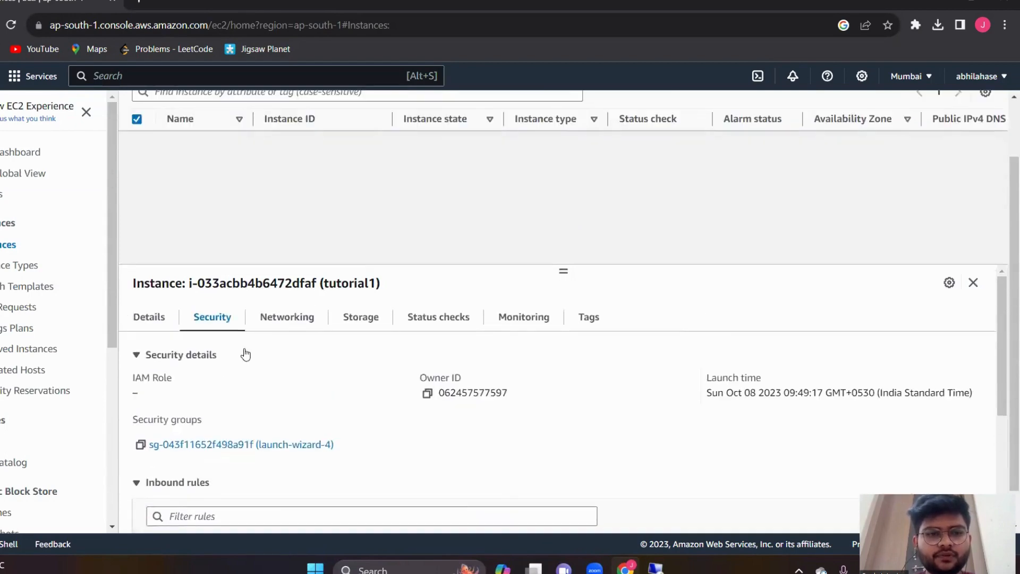
# - Read through the full details of tutorial1, from the instance summary to the host and placement group section
pyautogui.click(147, 320)
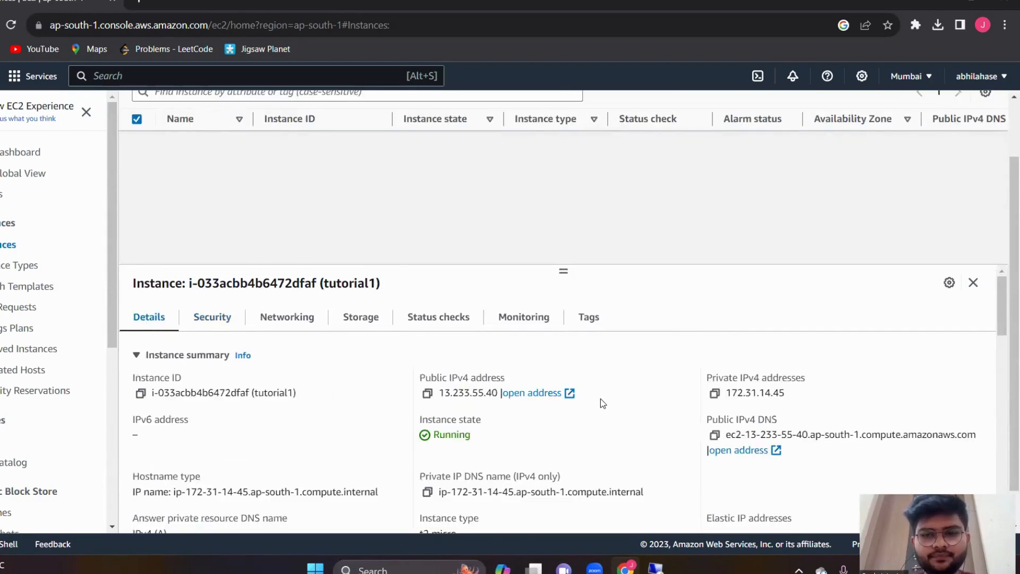
pyautogui.scroll(-5, 601, 403)
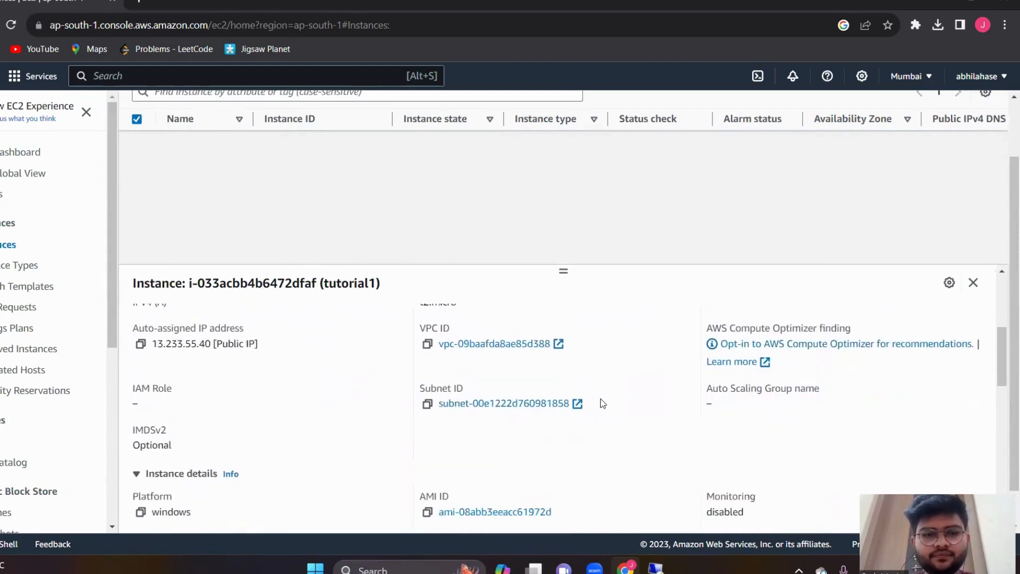
pyautogui.scroll(-3, 602, 403)
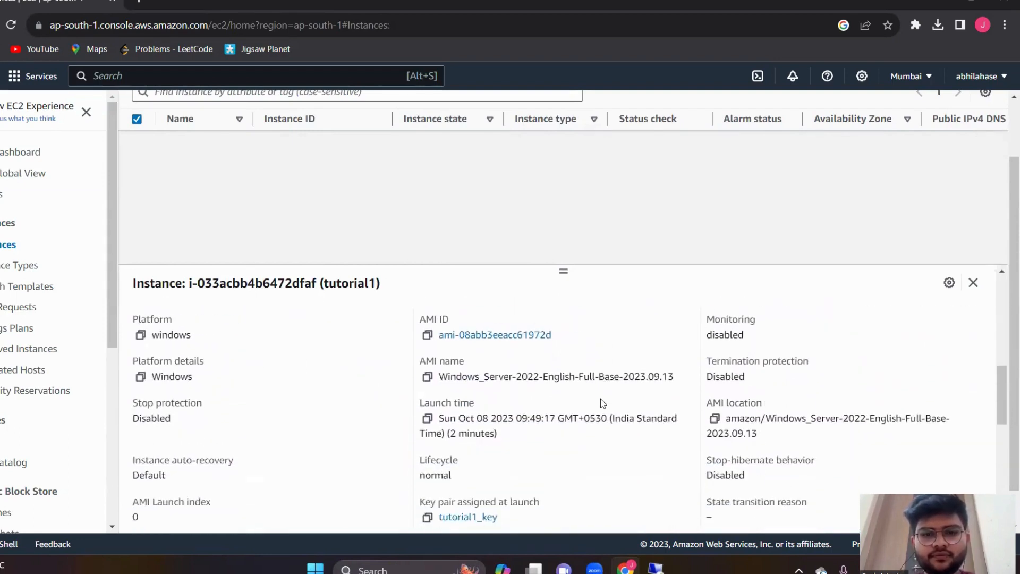
pyautogui.scroll(-5, 602, 402)
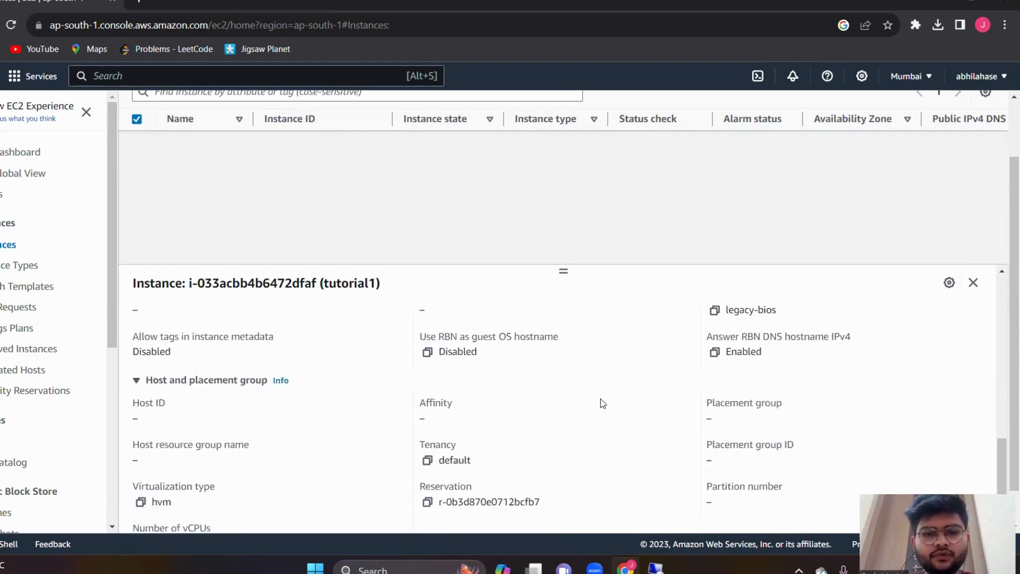
pyautogui.scroll(-2, 600, 403)
pyautogui.scroll(4, 601, 403)
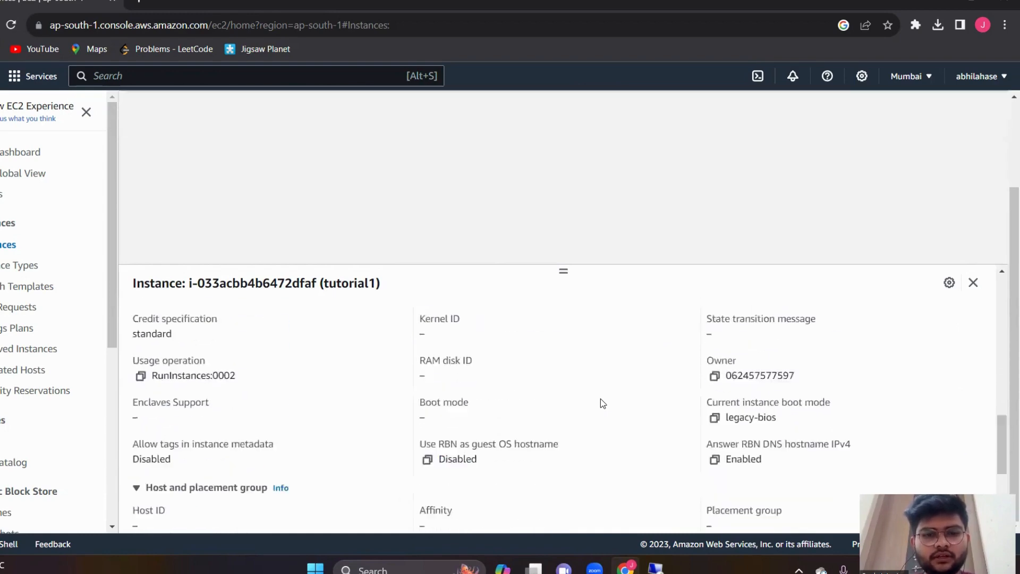
pyautogui.scroll(5, 601, 402)
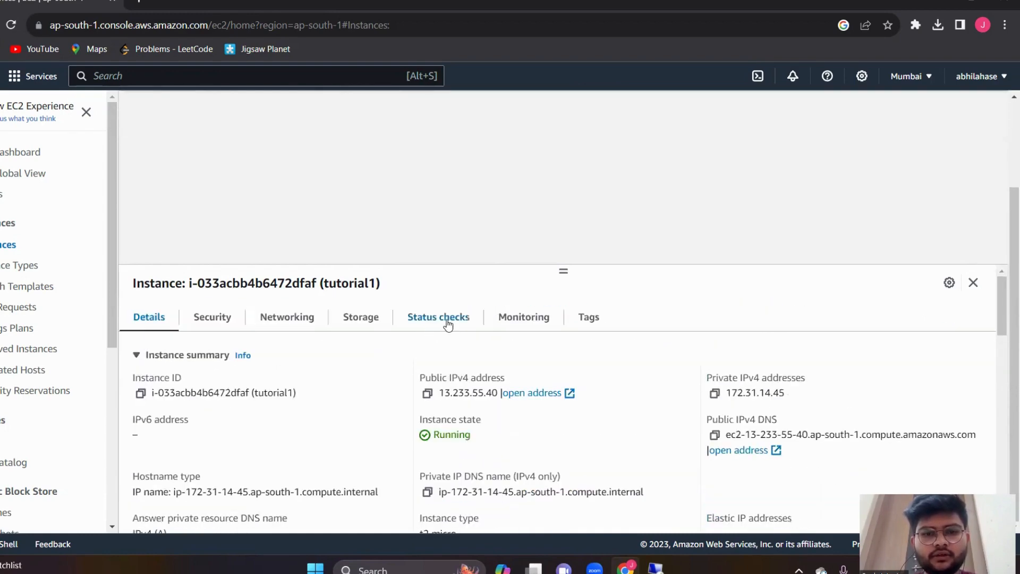
# - Examine the networking details of tutorial1, including its public DNS and network interfaces
pyautogui.click(315, 323)
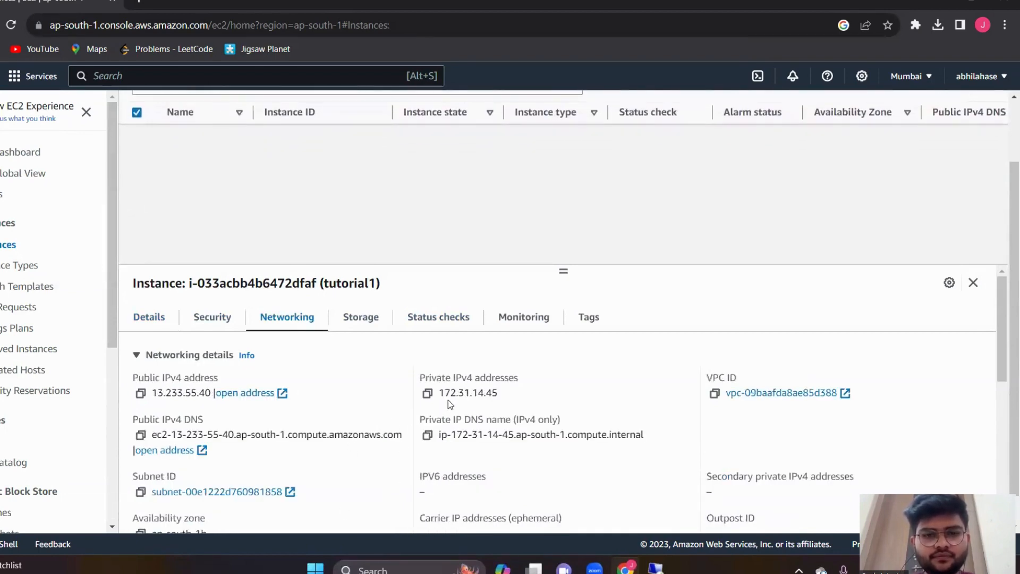
pyautogui.scroll(-3, 449, 403)
pyautogui.scroll(-4, 448, 399)
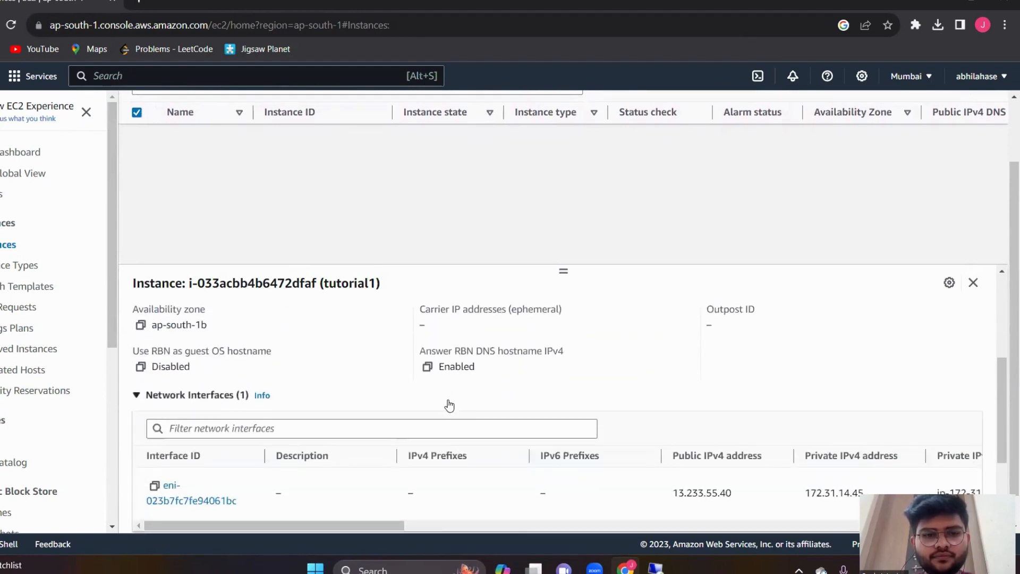
# - Refresh the EC2 instances page and open the RDP client connection options for tutorial1
pyautogui.scroll(10, 448, 399)
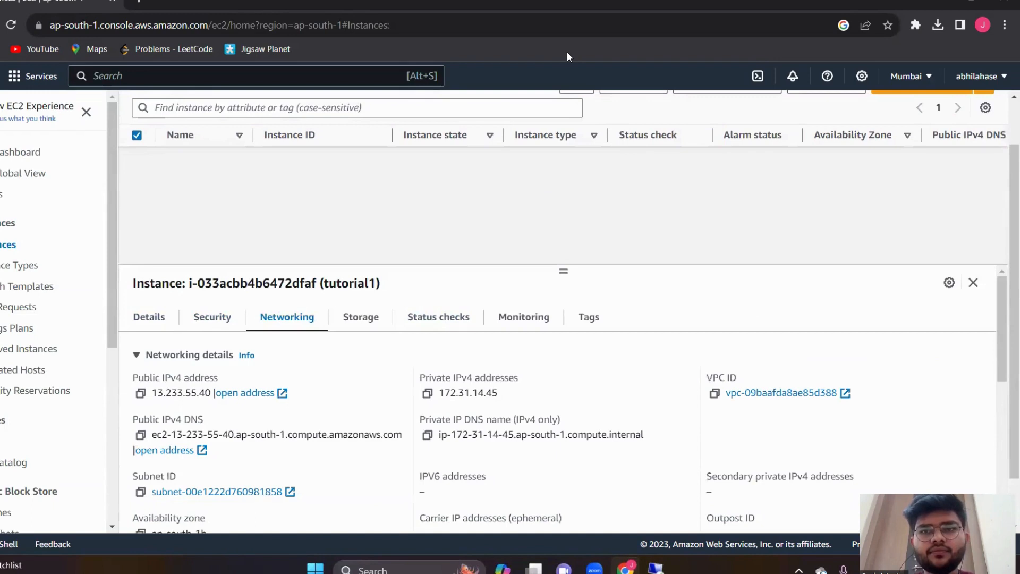
pyautogui.press('F5')
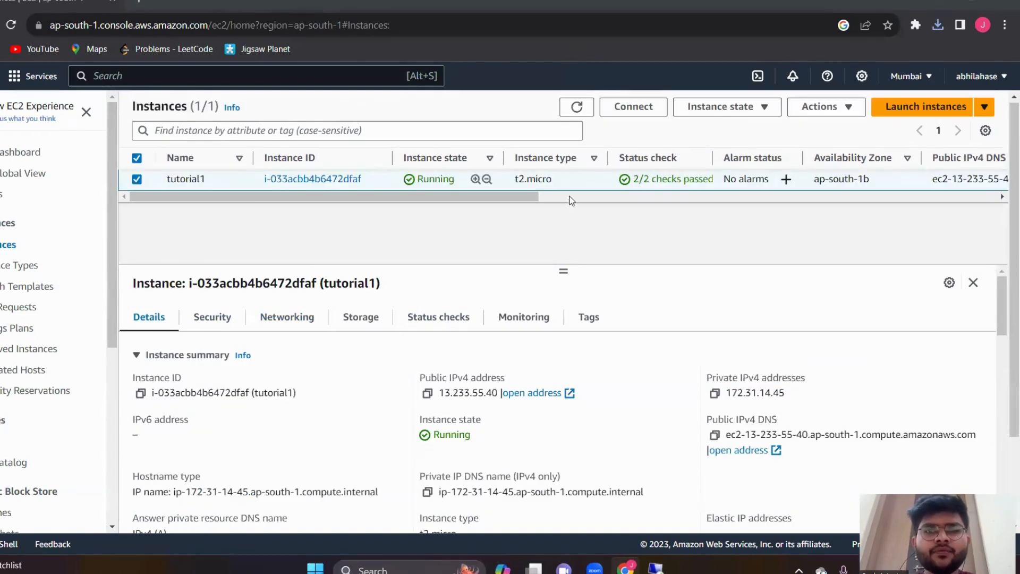
pyautogui.click(621, 106)
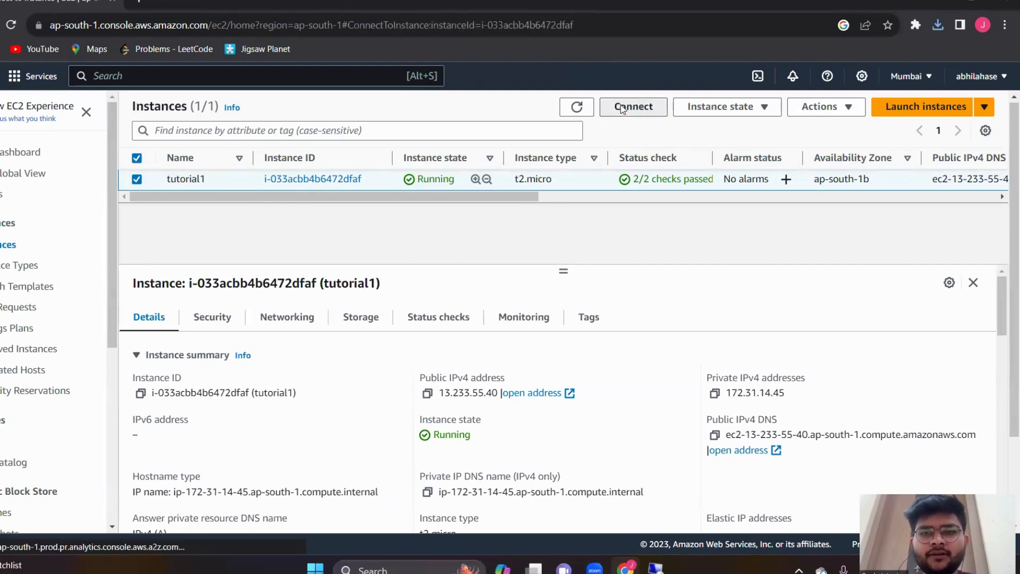
pyautogui.scroll(-1, 245, 273)
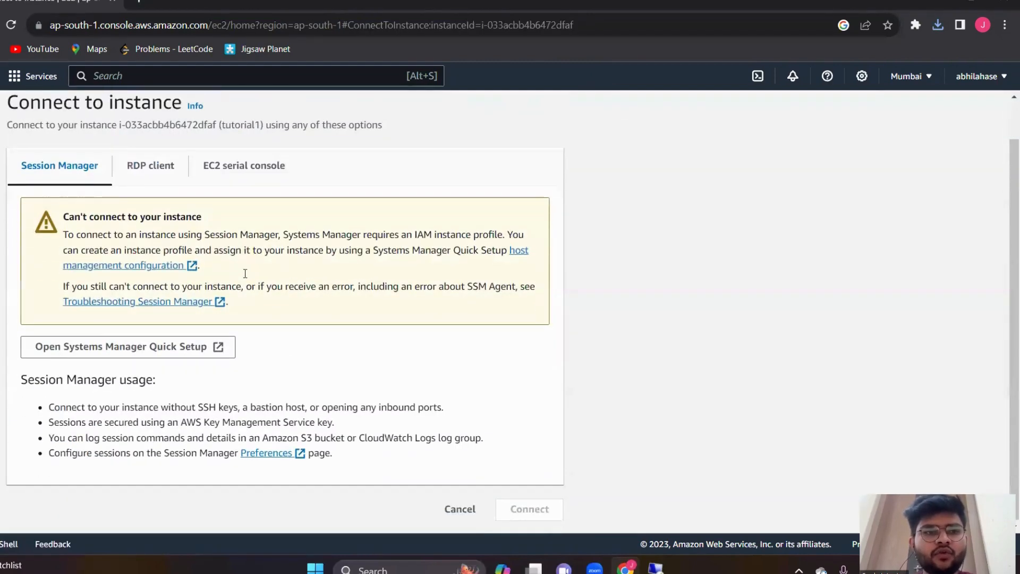
pyautogui.click(165, 170)
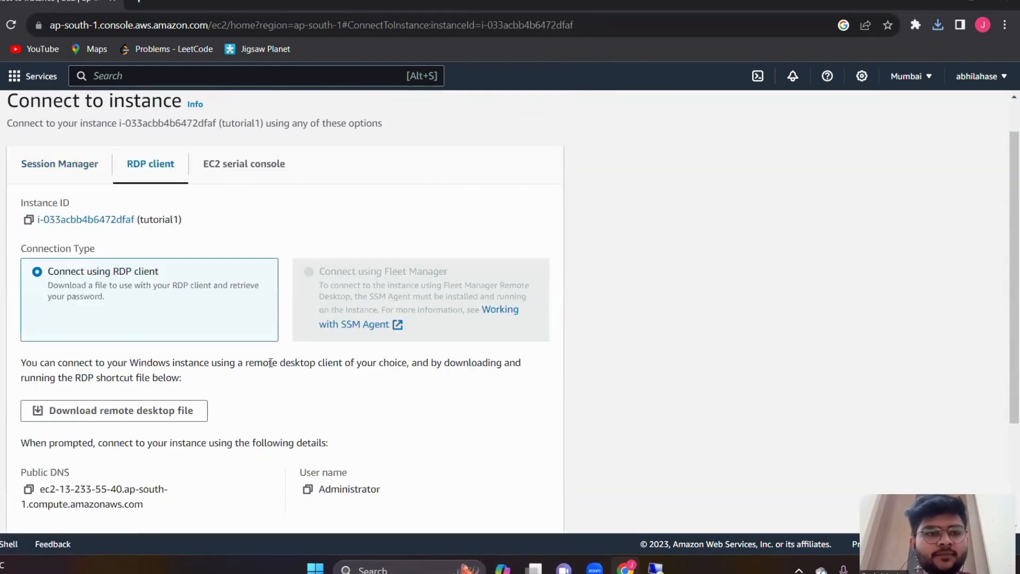
# - Download tutorial1's remote desktop file, open it and accept the connection to the unknown publisher, moving the credentials prompt clear of the page
pyautogui.scroll(-3, 270, 363)
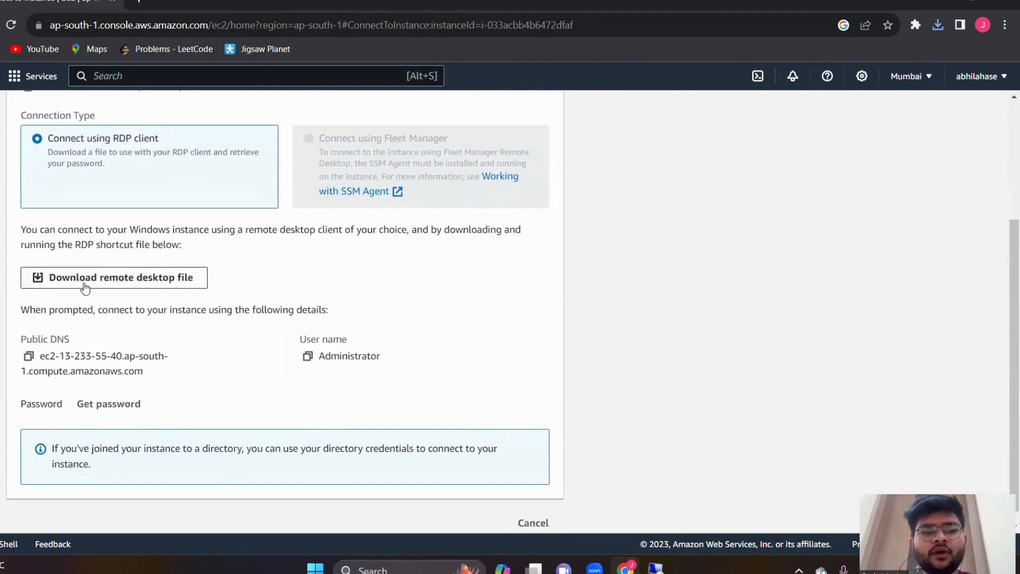
pyautogui.click(178, 281)
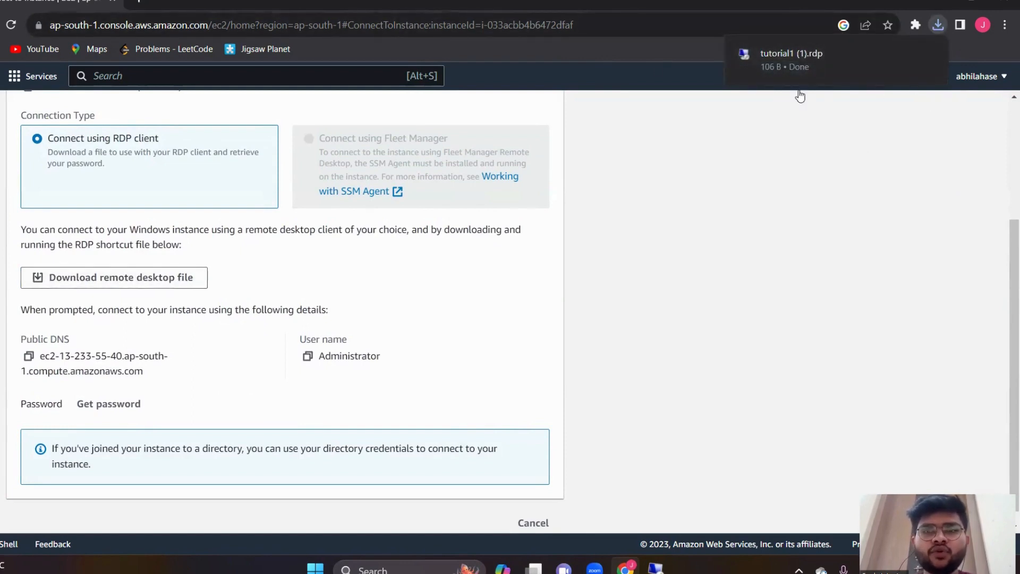
pyautogui.click(809, 59)
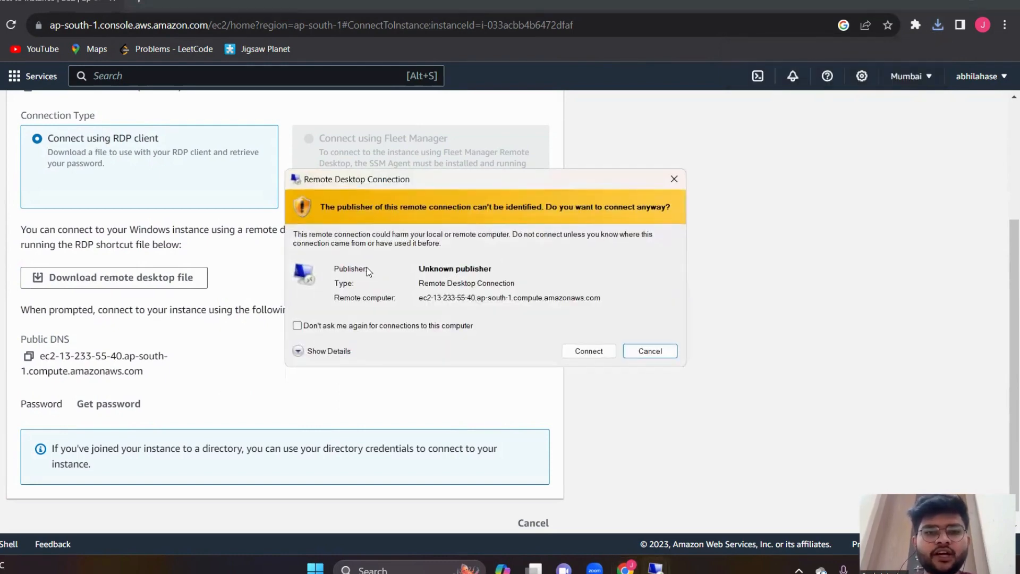
pyautogui.click(597, 353)
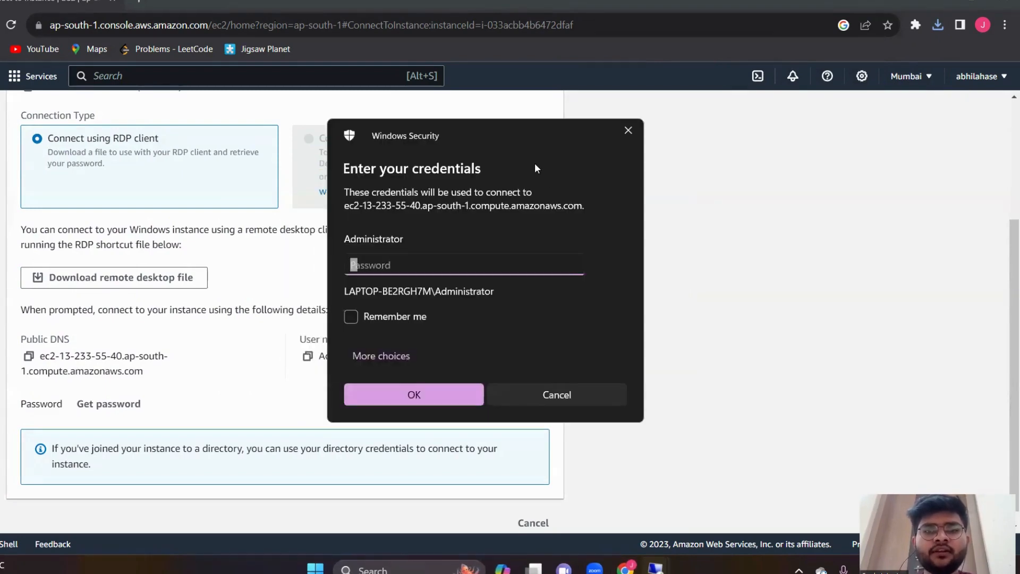
pyautogui.moveTo(561, 134); pyautogui.dragTo(763, 139)
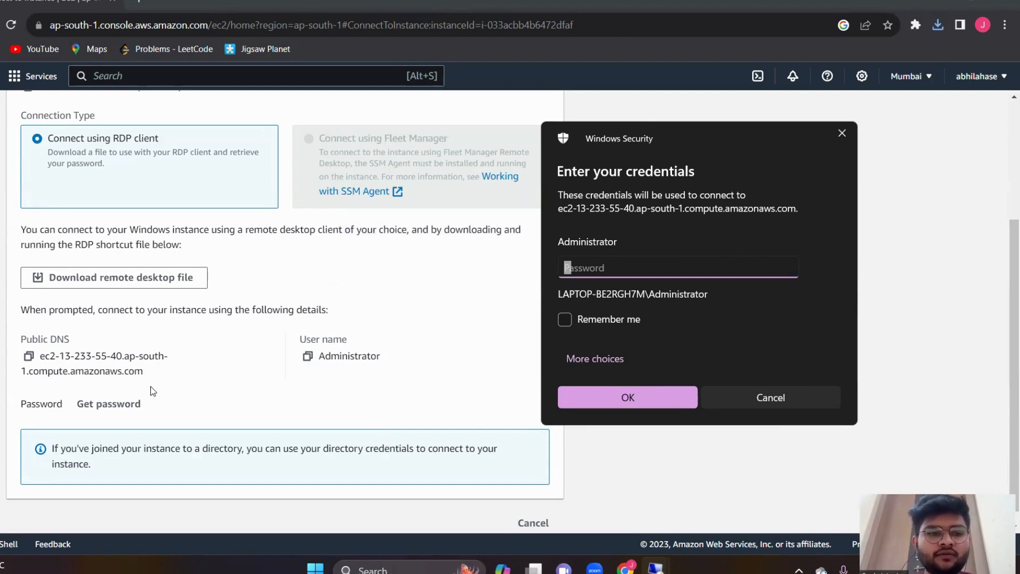
# - Retrieve tutorial1's Windows administrator password by uploading tutorial1_key.pem as the private key and decrypting it
pyautogui.click(110, 403)
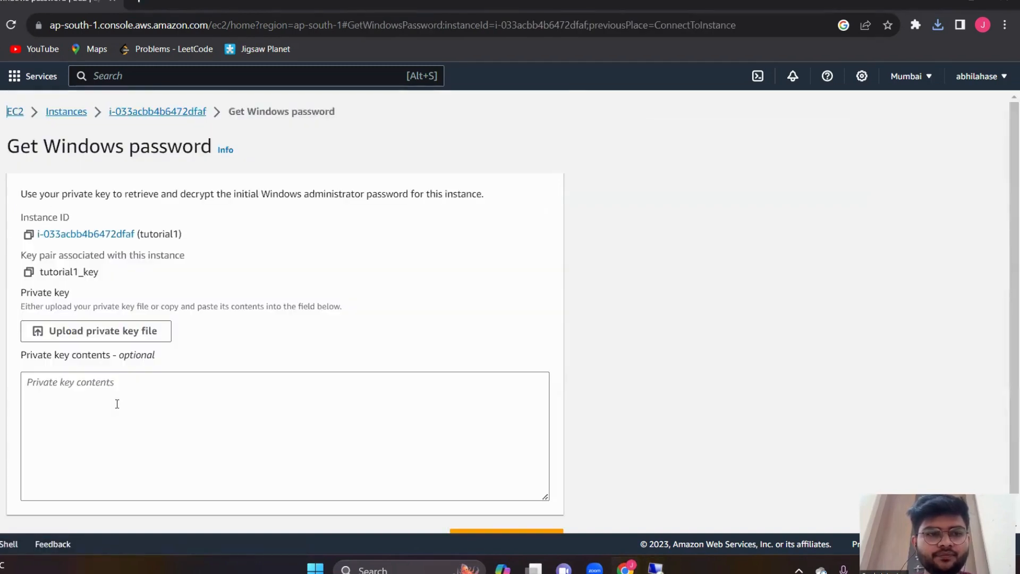
pyautogui.scroll(-1, 117, 404)
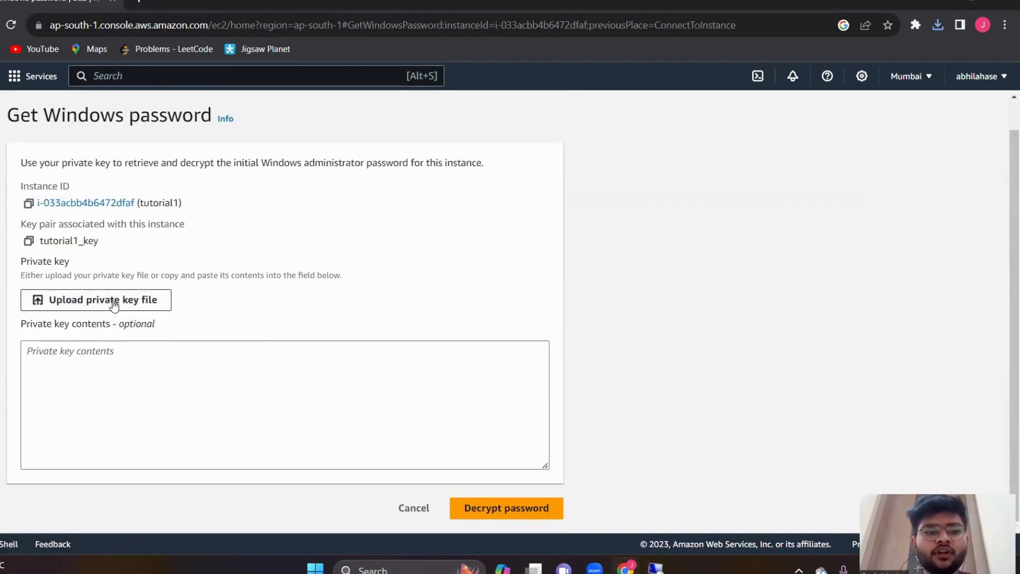
pyautogui.click(151, 301)
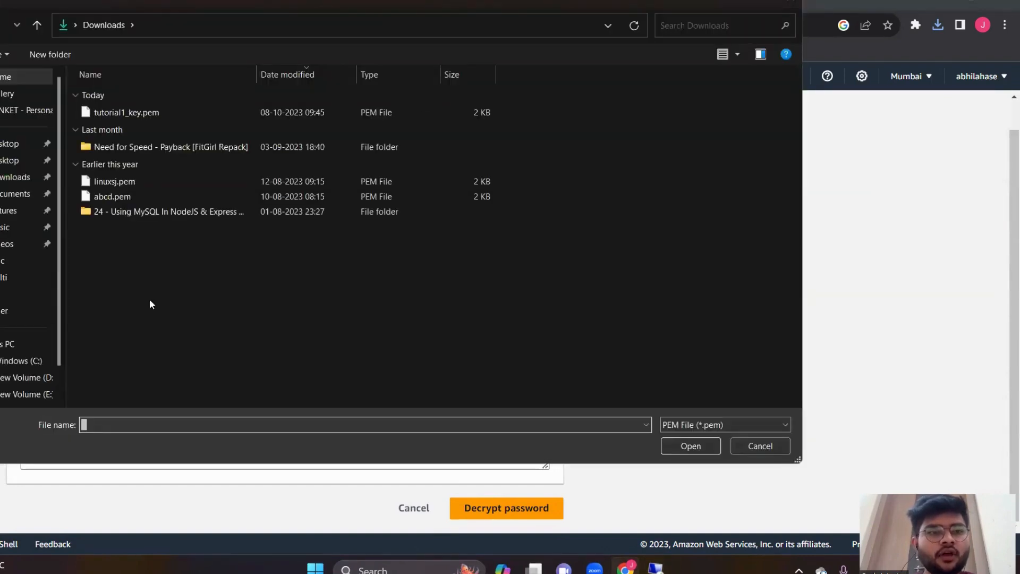
pyautogui.click(182, 112)
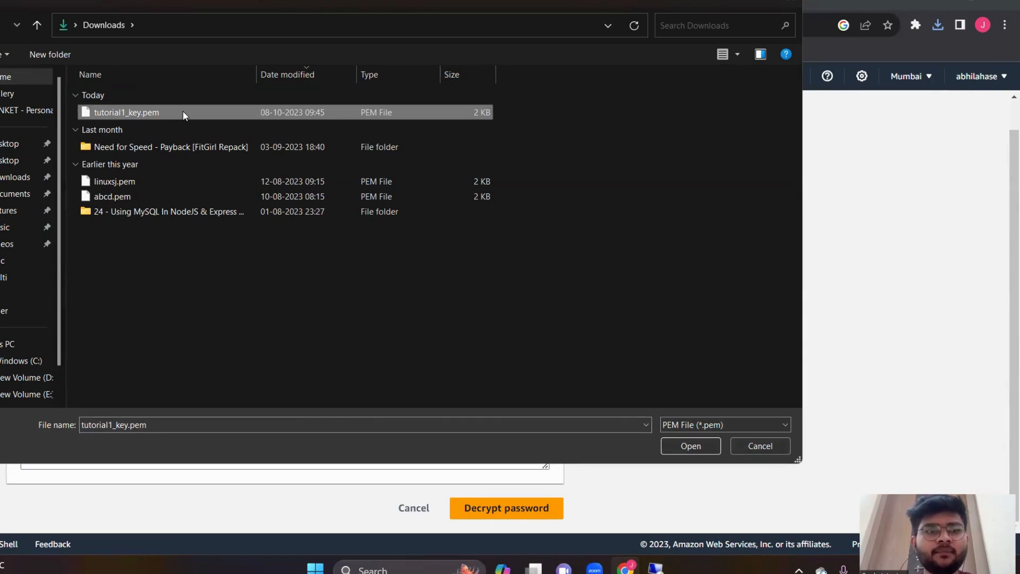
pyautogui.click(670, 444)
pyautogui.scroll(-5, 393, 402)
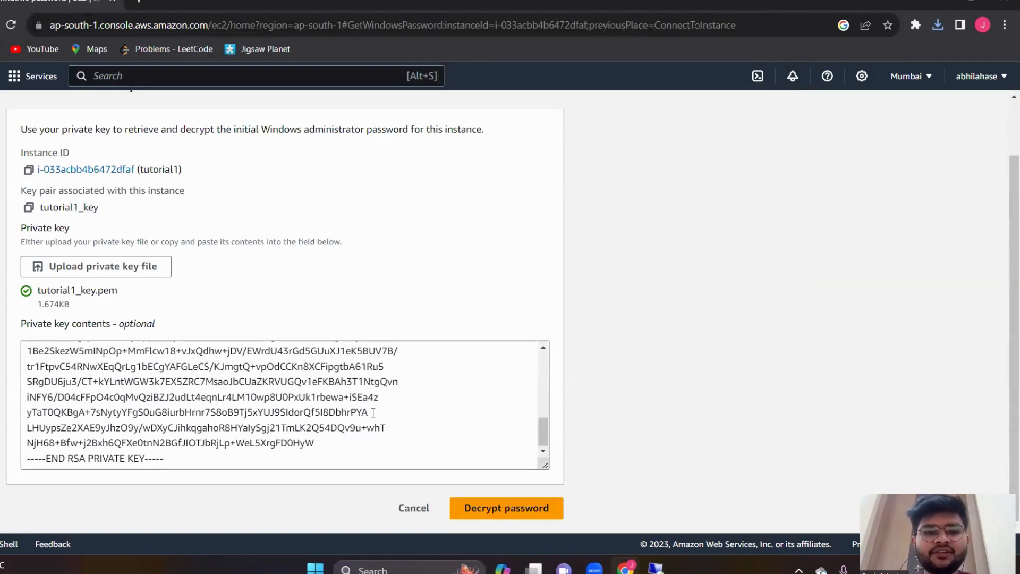
pyautogui.click(495, 508)
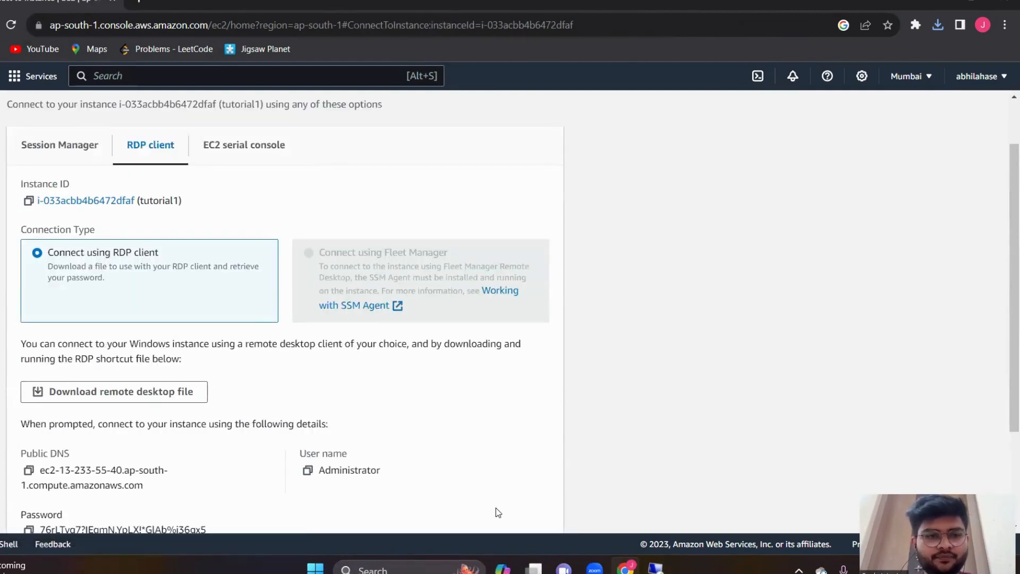
# - Copy the decrypted password into the Administrator password field of the remote desktop credentials prompt and connect despite the certificate warning
pyautogui.scroll(-3, 414, 429)
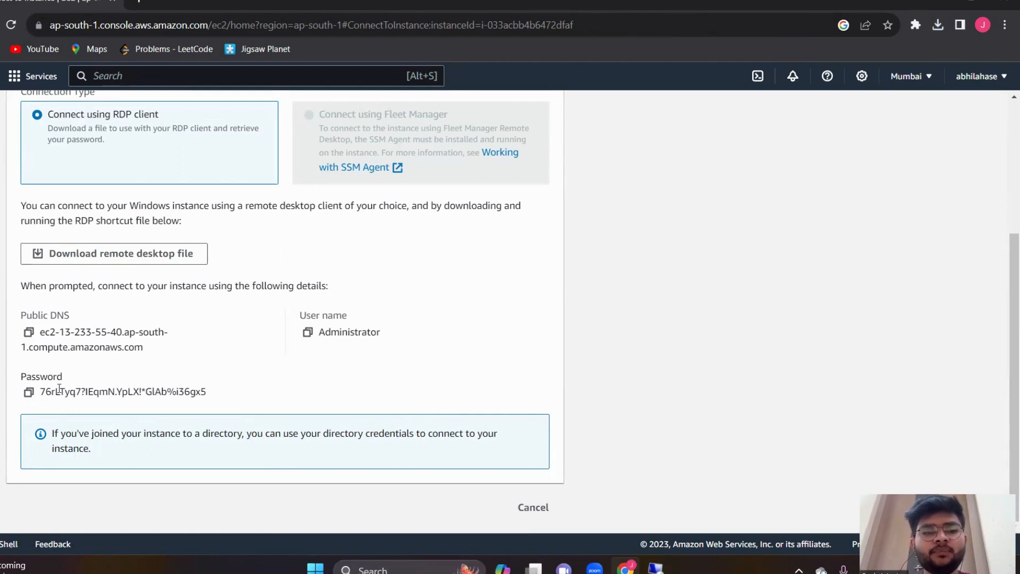
pyautogui.click(29, 391)
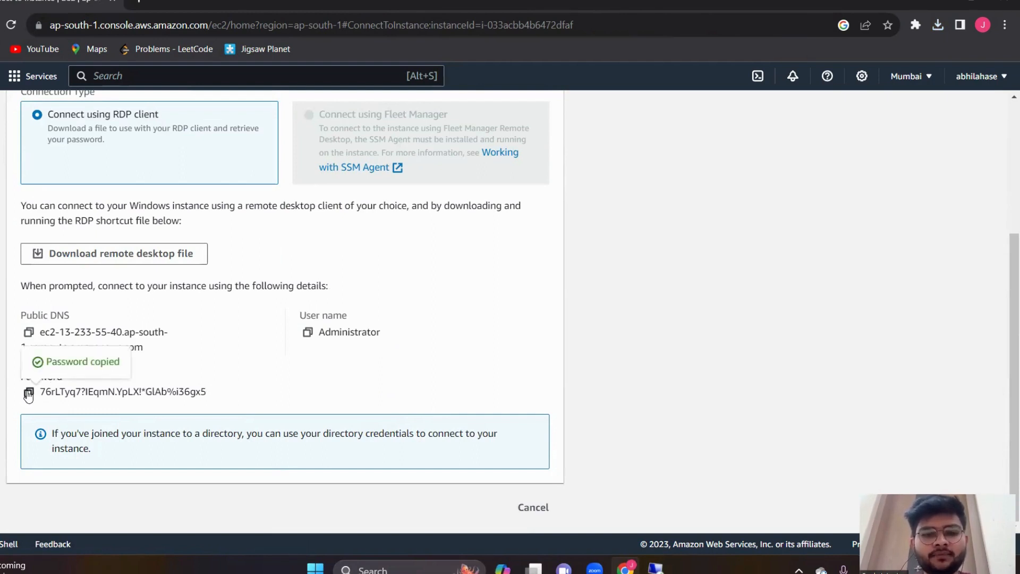
pyautogui.moveTo(656, 567)
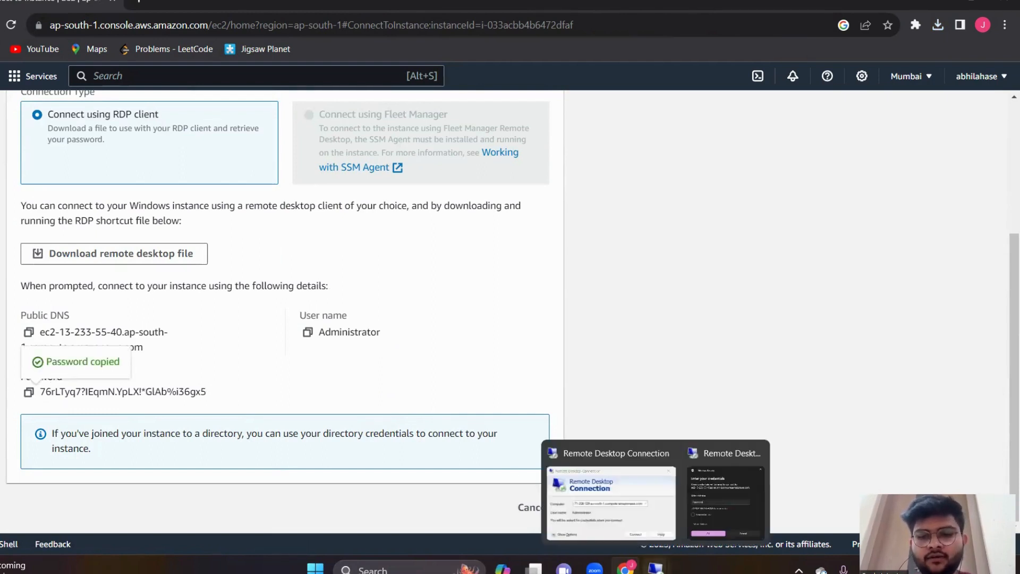
pyautogui.click(709, 490)
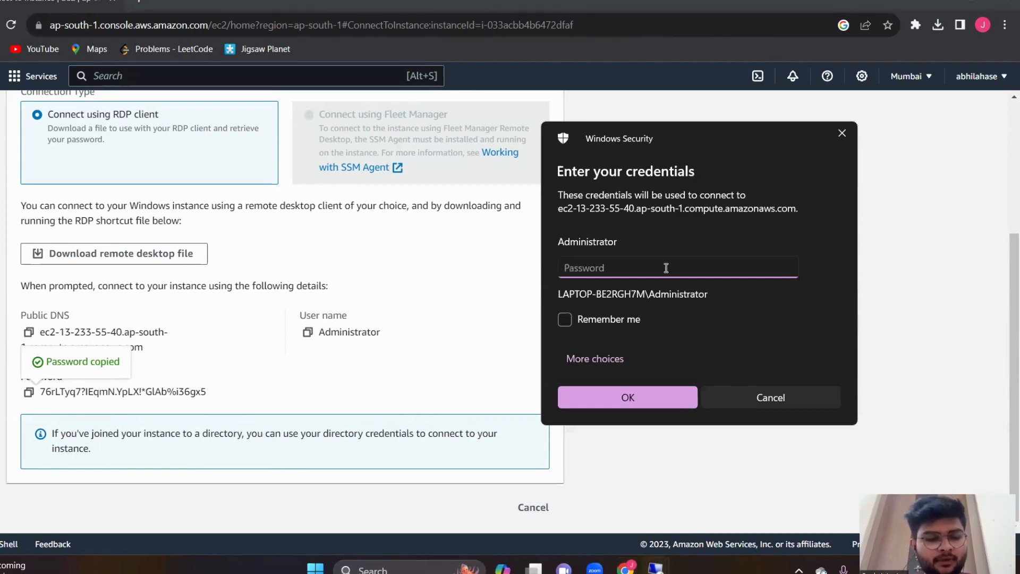
pyautogui.hotkey('ctrl', 'v')
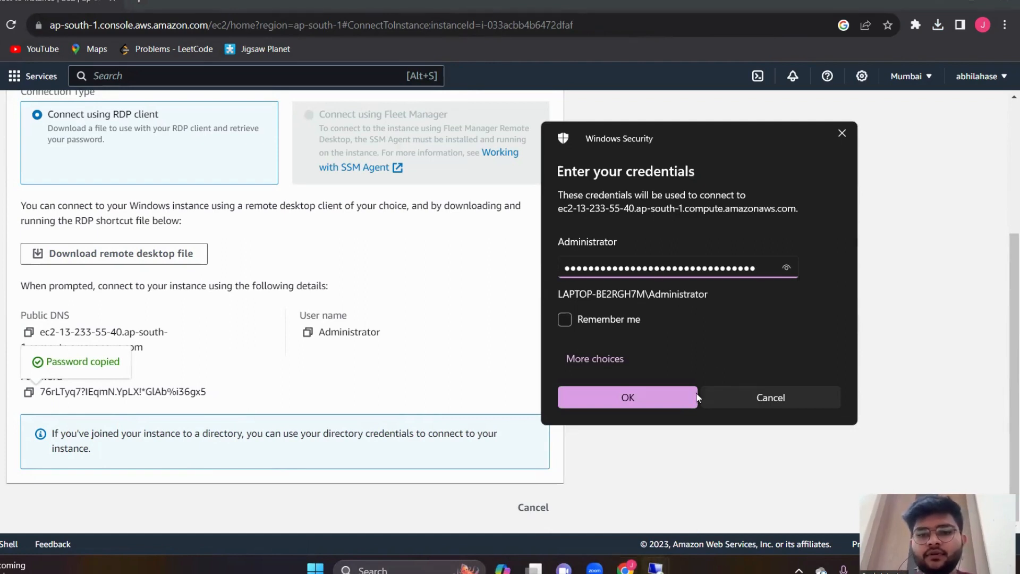
pyautogui.click(674, 400)
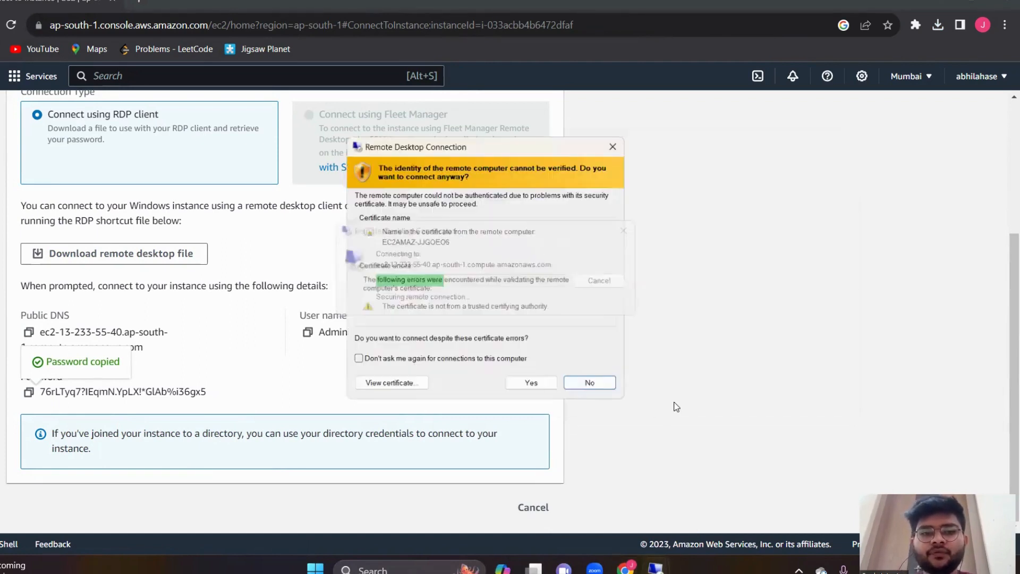
pyautogui.click(533, 388)
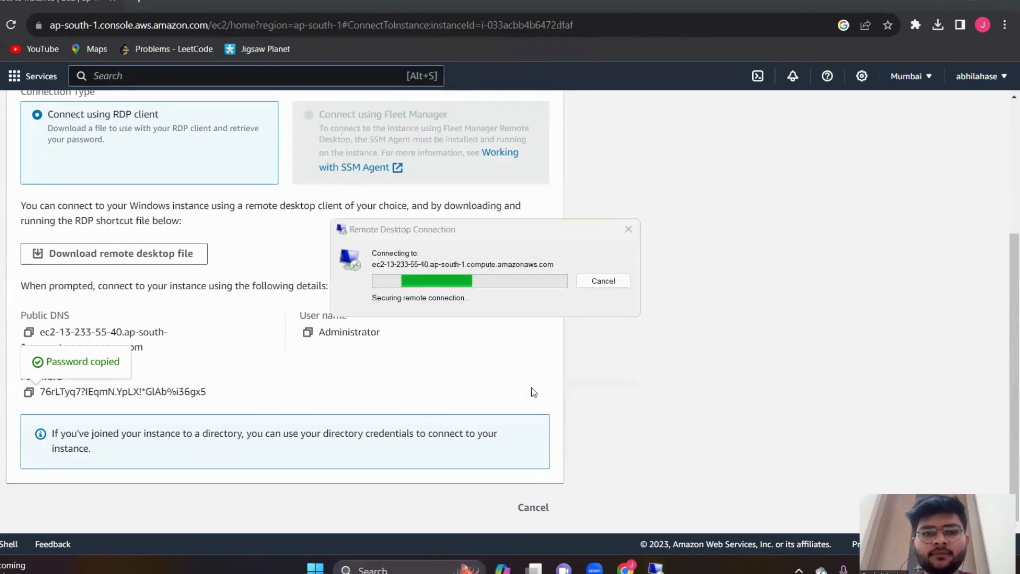